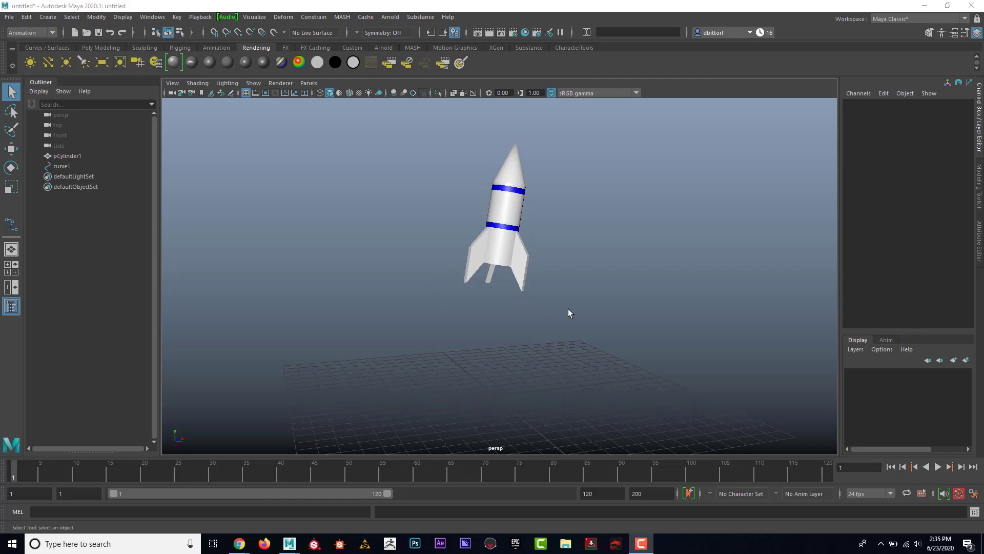
# Preview the rocket's flight animation, then rewind and frame a low, close view of the rocket
pyautogui.keyDown('alt'); pyautogui.moveTo(569, 309); pyautogui.dragTo(400, 314, button='right'); pyautogui.keyUp('alt')
pyautogui.keyDown('alt'); pyautogui.moveTo(400, 315); pyautogui.dragTo(591, 374); pyautogui.keyUp('alt')
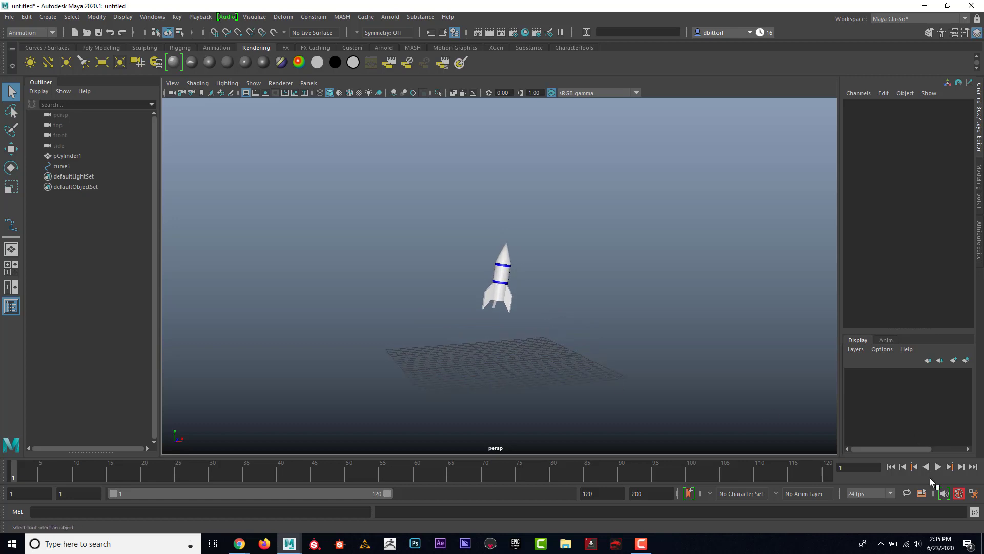
pyautogui.click(938, 468)
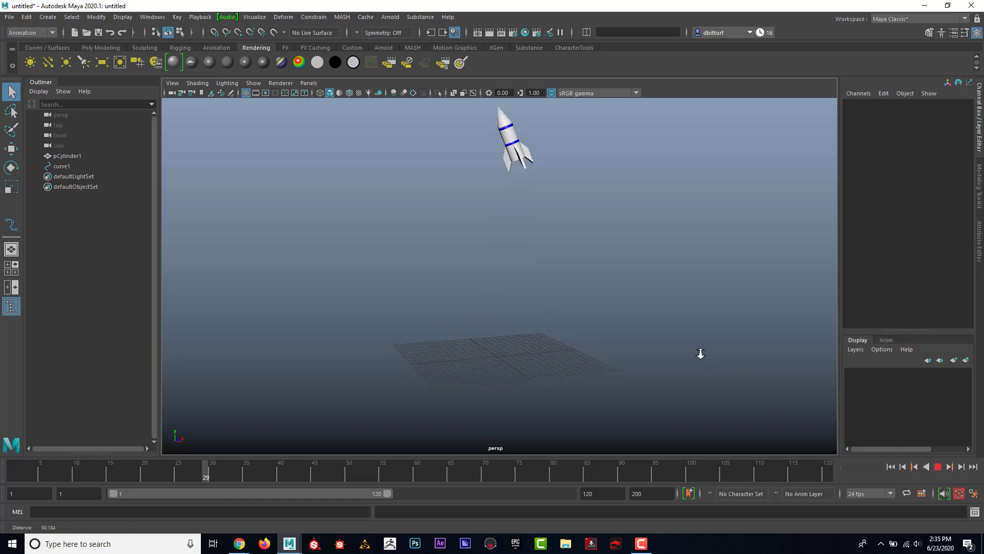
pyautogui.keyDown('alt'); pyautogui.moveTo(700, 353); pyautogui.dragTo(655, 348, button='right'); pyautogui.keyUp('alt')
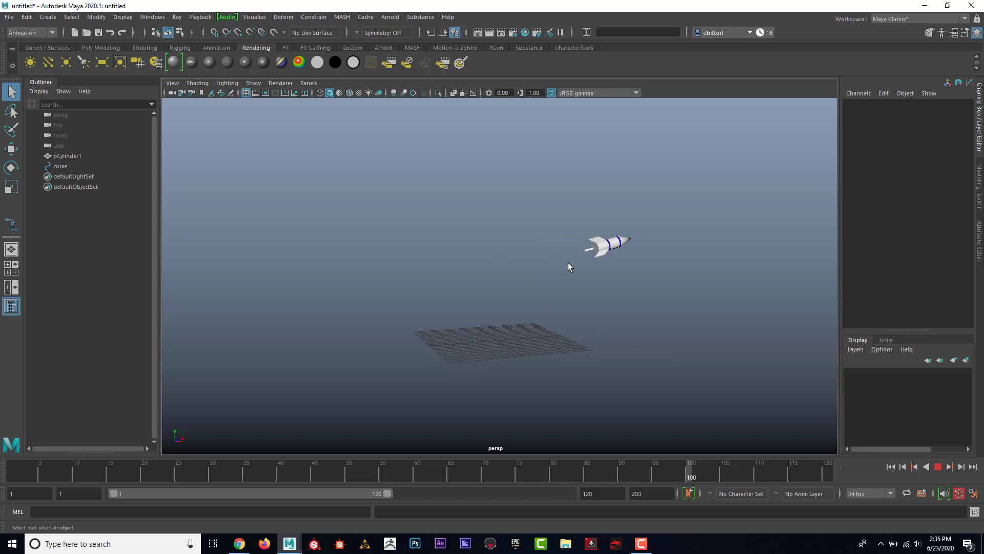
pyautogui.click(938, 468)
pyautogui.click(890, 467)
pyautogui.scroll(3, 511, 323)
pyautogui.keyDown('alt'); pyautogui.moveTo(511, 323); pyautogui.dragTo(597, 275); pyautogui.keyUp('alt')
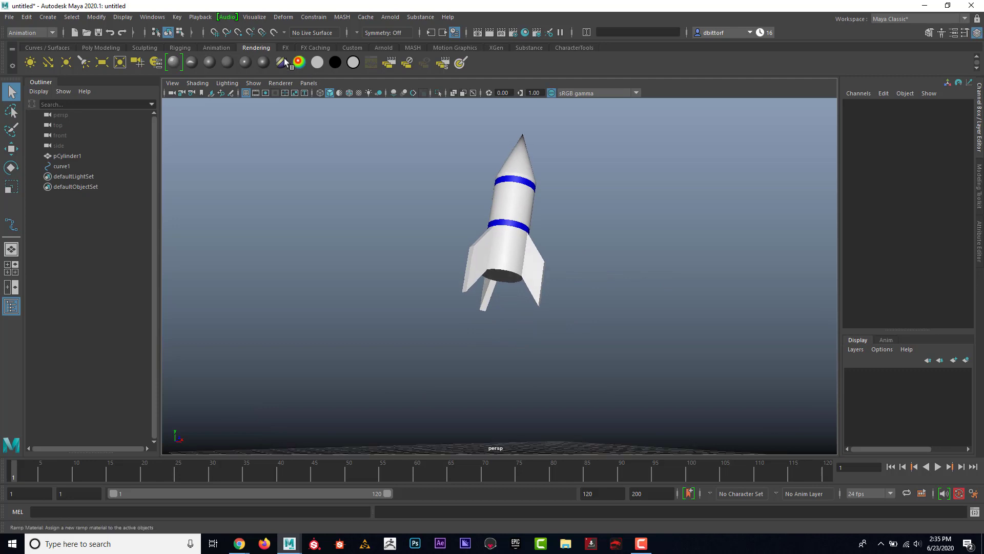
# Switch to the FX menu set and create an nParticle emitter, emitter1
pyautogui.click(151, 17)
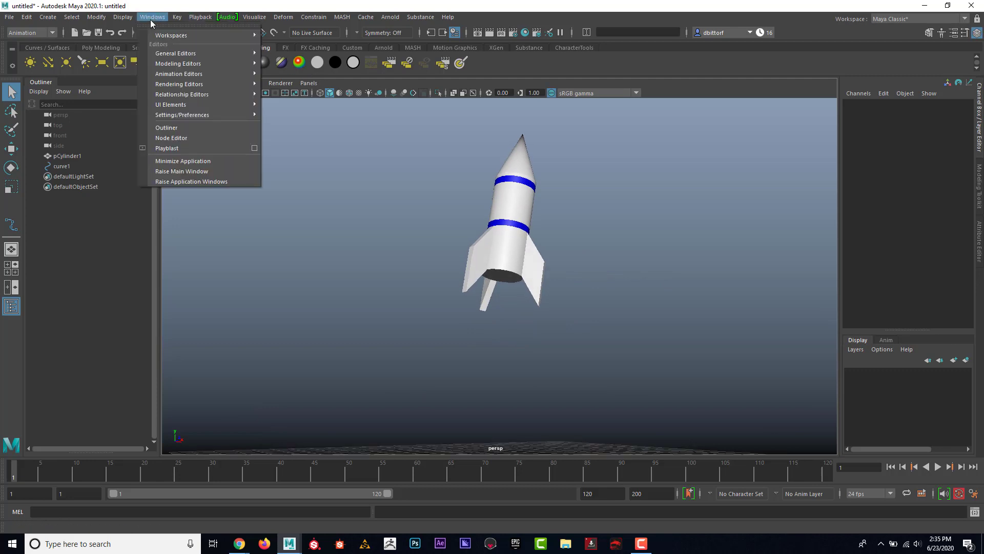
pyautogui.click(150, 19)
pyautogui.click(51, 32)
pyautogui.click(35, 75)
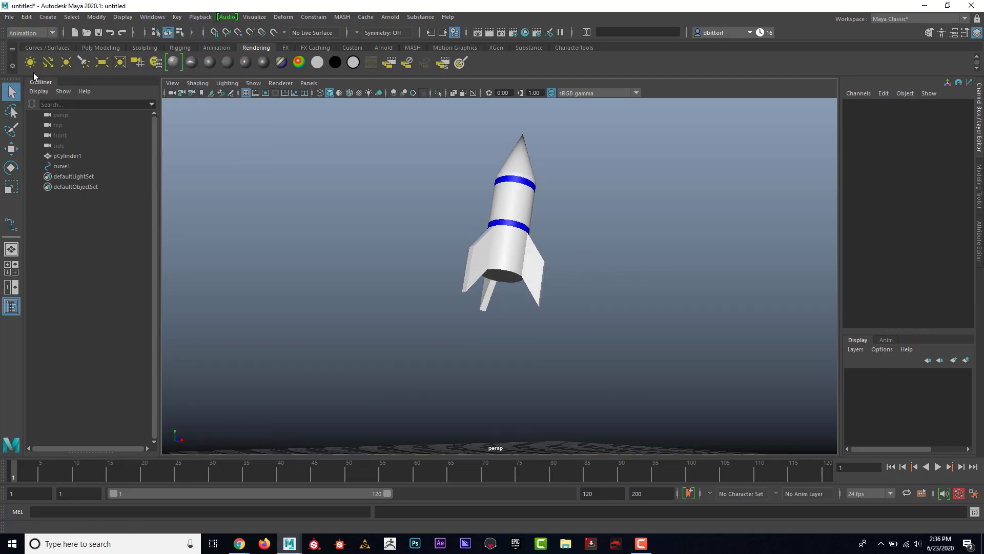
pyautogui.click(190, 19)
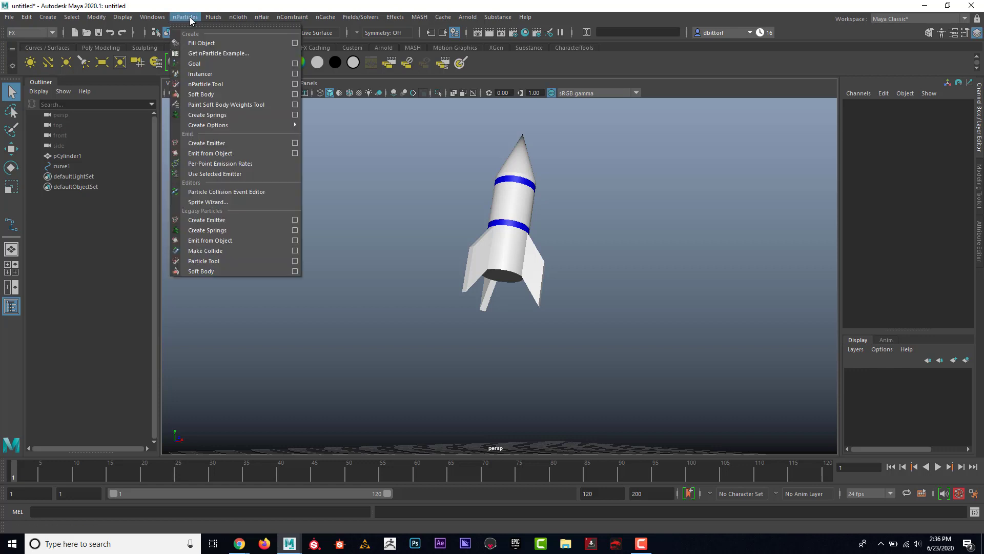
pyautogui.moveTo(223, 127)
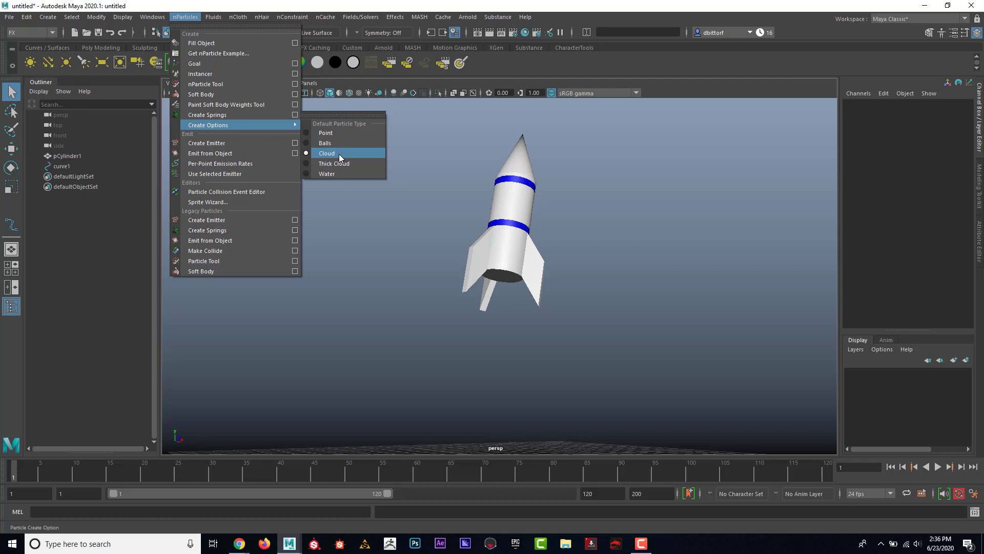
pyautogui.click(220, 143)
pyautogui.scroll(-5, 568, 230)
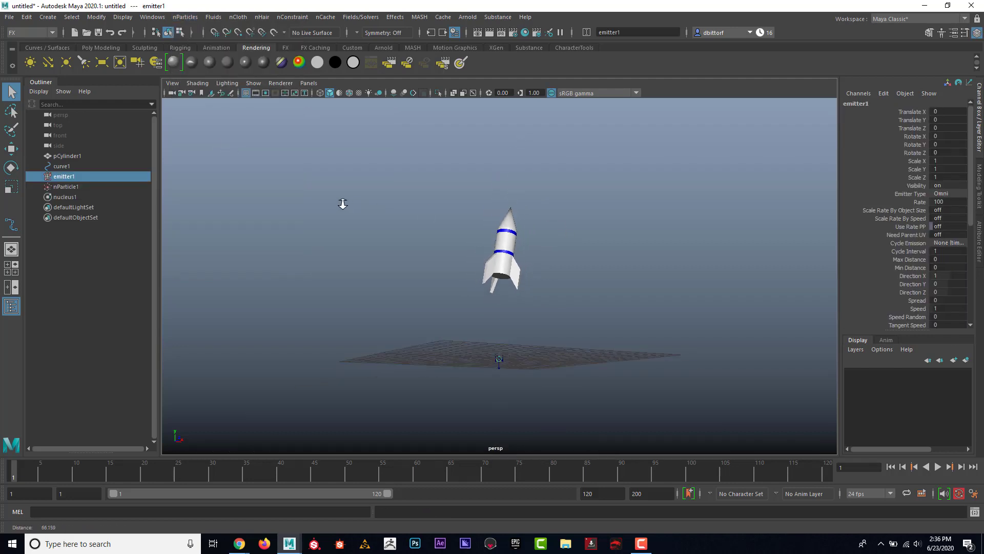
# Raise emitter1 up to the rocket's base at Translate Y 7.846
pyautogui.click(14, 152)
pyautogui.moveTo(500, 293); pyautogui.dragTo(503, 250)
pyautogui.click(502, 252)
pyautogui.keyDown('alt'); pyautogui.moveTo(503, 250); pyautogui.dragTo(521, 242); pyautogui.keyUp('alt')
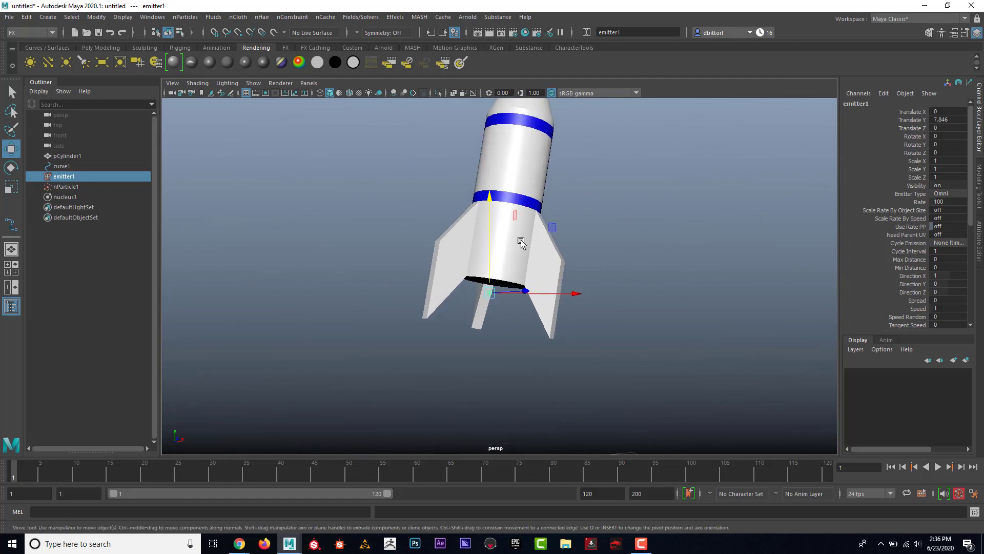
# Parent emitter1 under the rocket body pCylinder1, then clear the selection
pyautogui.keyDown('shift'); pyautogui.click(521, 241); pyautogui.keyUp('shift')
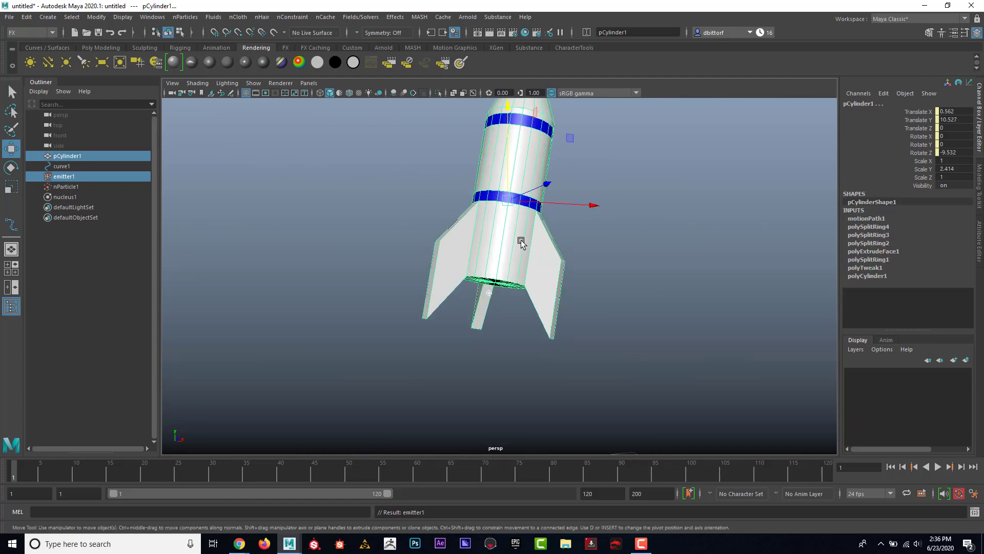
pyautogui.press('p')
pyautogui.click(613, 248)
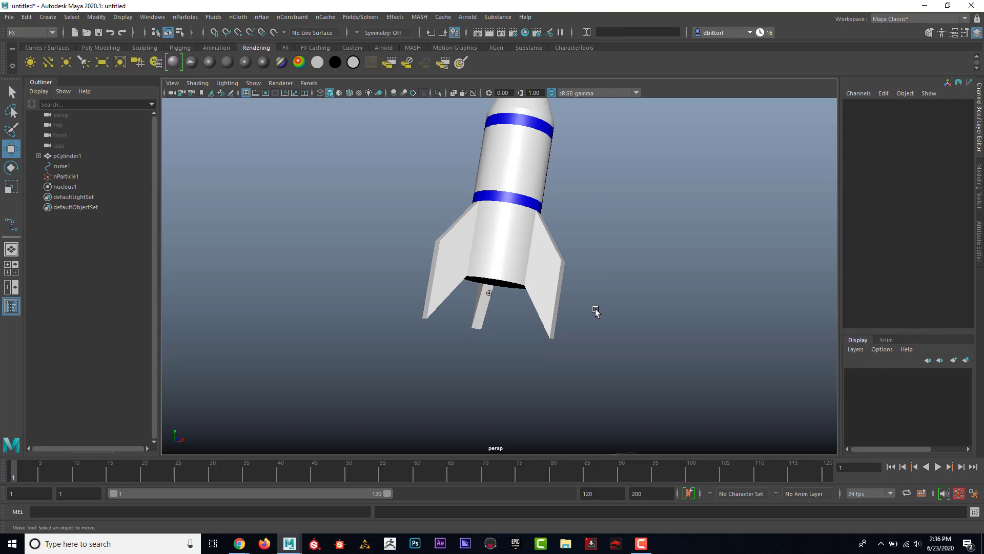
pyautogui.scroll(-10, 472, 336)
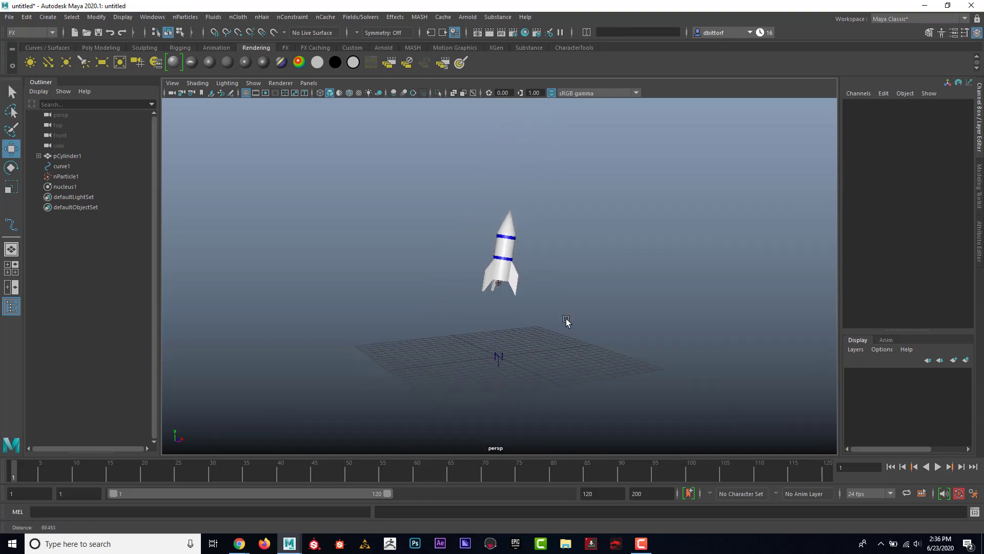
# Play to frame 54 to view the blue particle trail, then select nParticle1
pyautogui.click(938, 467)
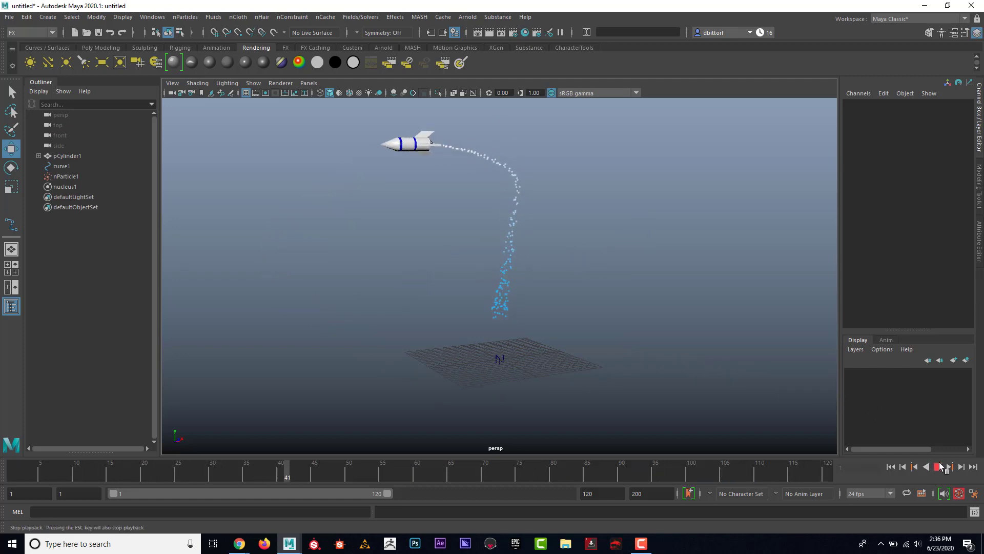
pyautogui.click(938, 467)
pyautogui.keyDown('alt'); pyautogui.moveTo(485, 211); pyautogui.dragTo(464, 253, button='right'); pyautogui.keyUp('alt')
pyautogui.keyDown('alt'); pyautogui.moveTo(464, 253); pyautogui.dragTo(472, 237); pyautogui.keyUp('alt')
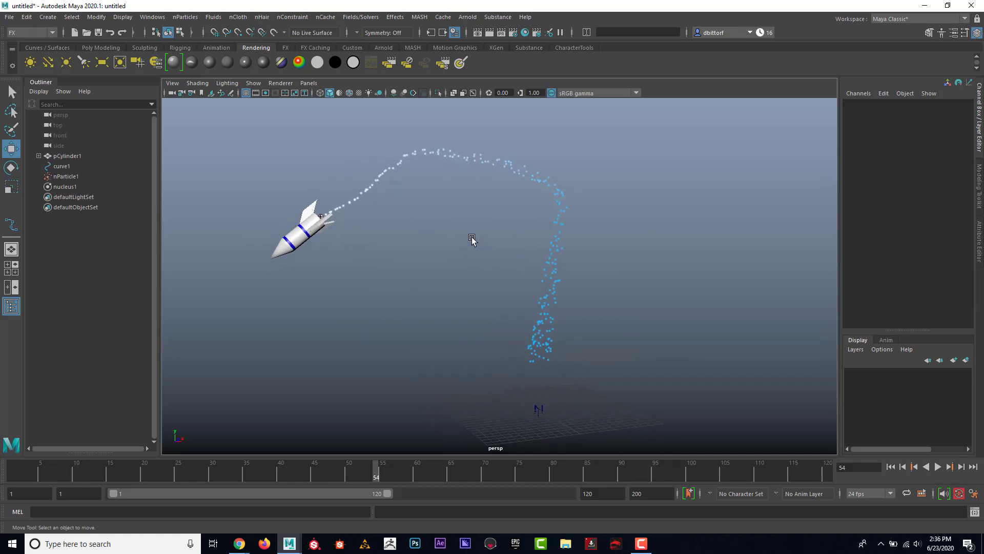
pyautogui.click(58, 176)
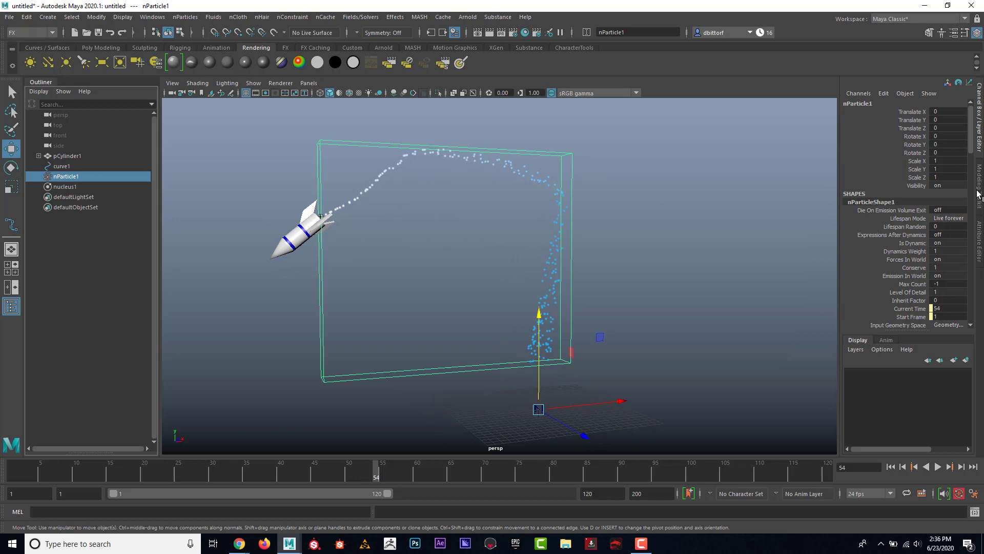
# Set nParticleShape1's Particle Size radius to 0.989
pyautogui.click(980, 231)
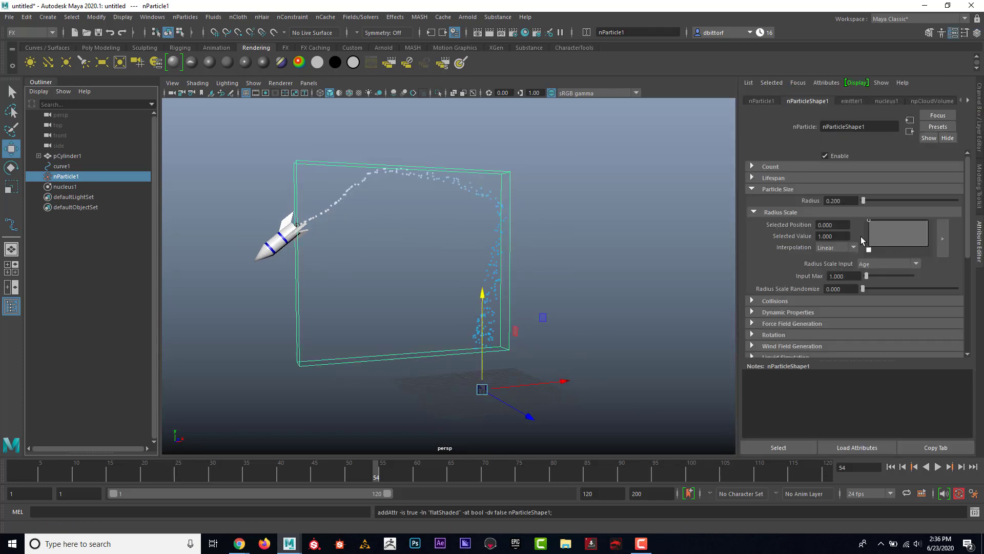
pyautogui.click(755, 212)
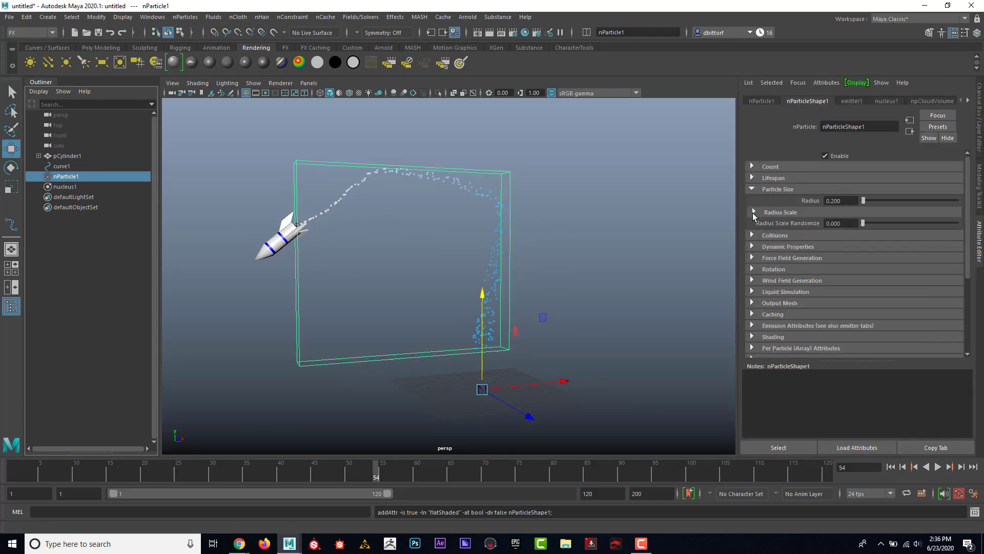
pyautogui.click(753, 190)
pyautogui.click(753, 190)
pyautogui.moveTo(865, 201); pyautogui.dragTo(867, 202)
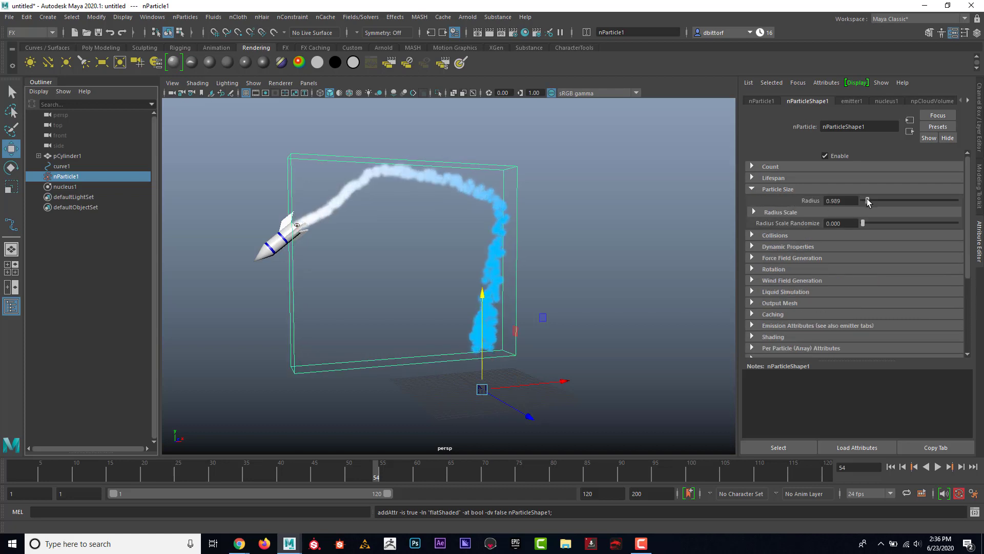
pyautogui.scroll(5, 483, 279)
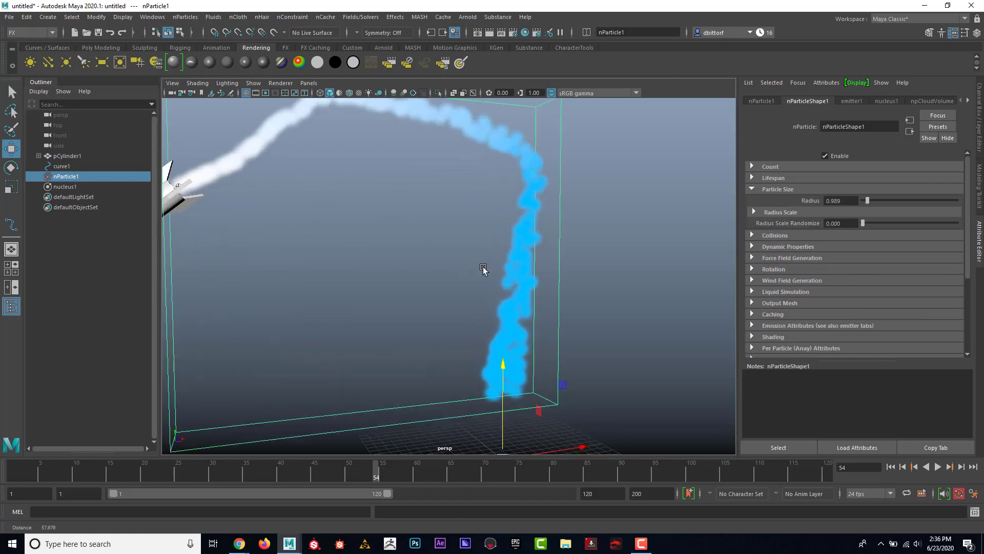
pyautogui.scroll(-5, 484, 279)
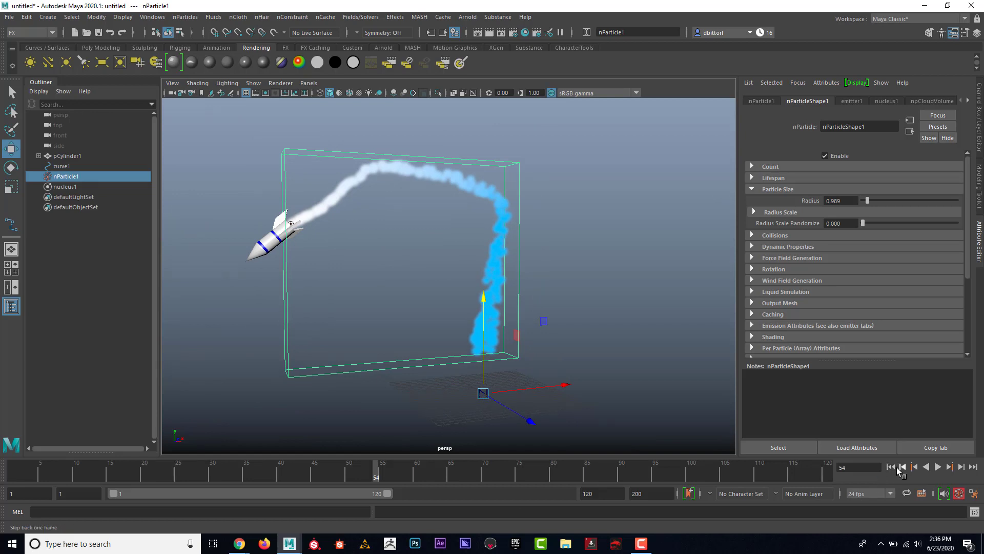
# Replay the animation from the start and stop at frame 58 to review the thicker smoke
pyautogui.click(891, 466)
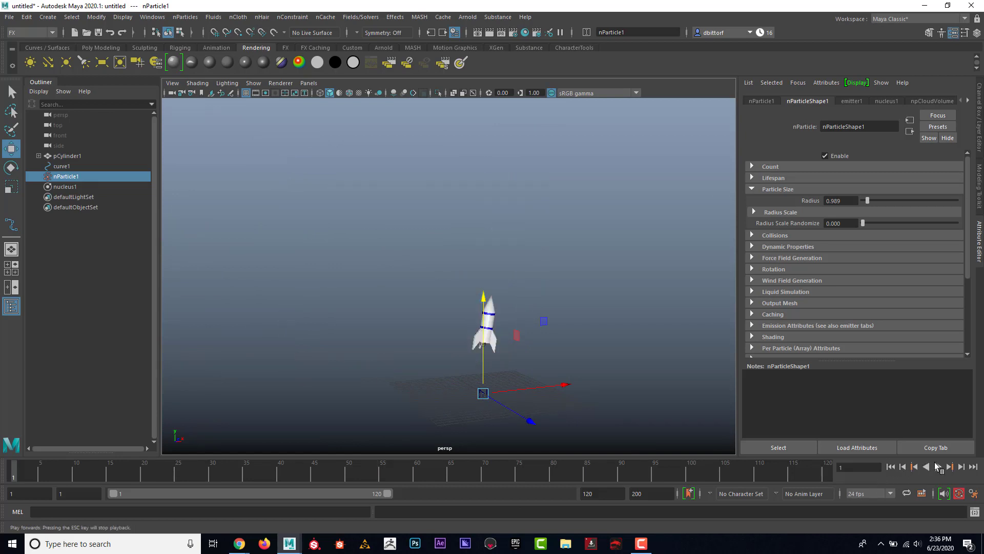
pyautogui.click(939, 467)
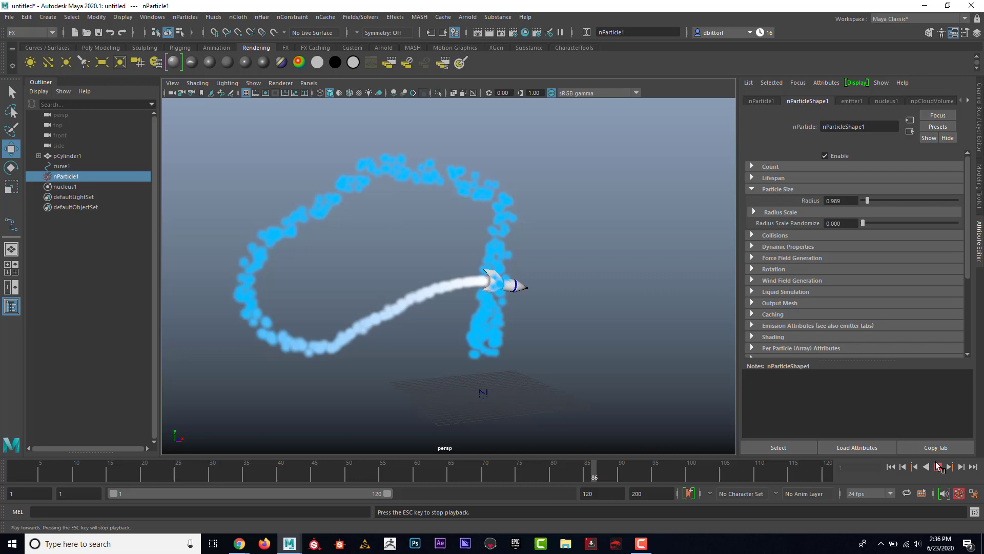
pyautogui.click(938, 467)
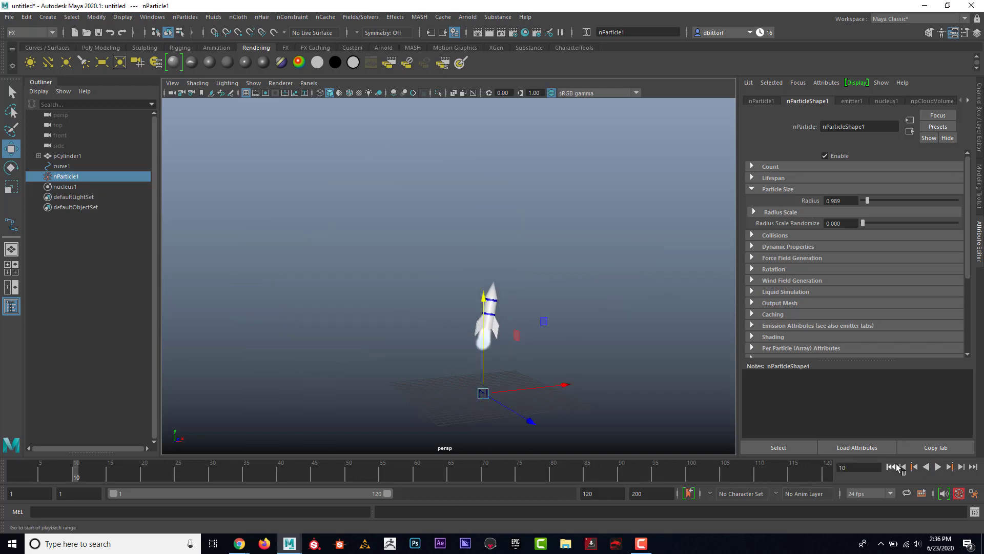
pyautogui.click(938, 466)
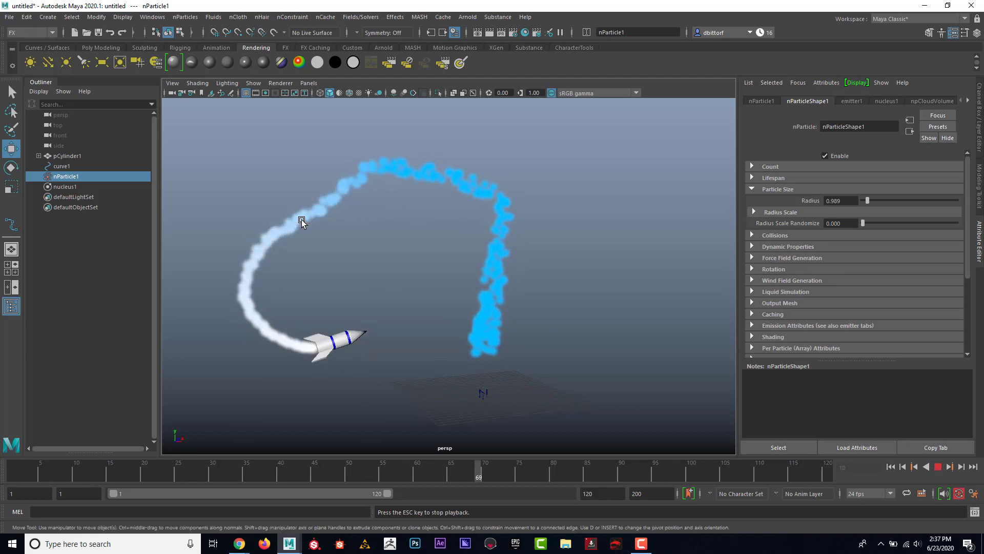
pyautogui.click(939, 466)
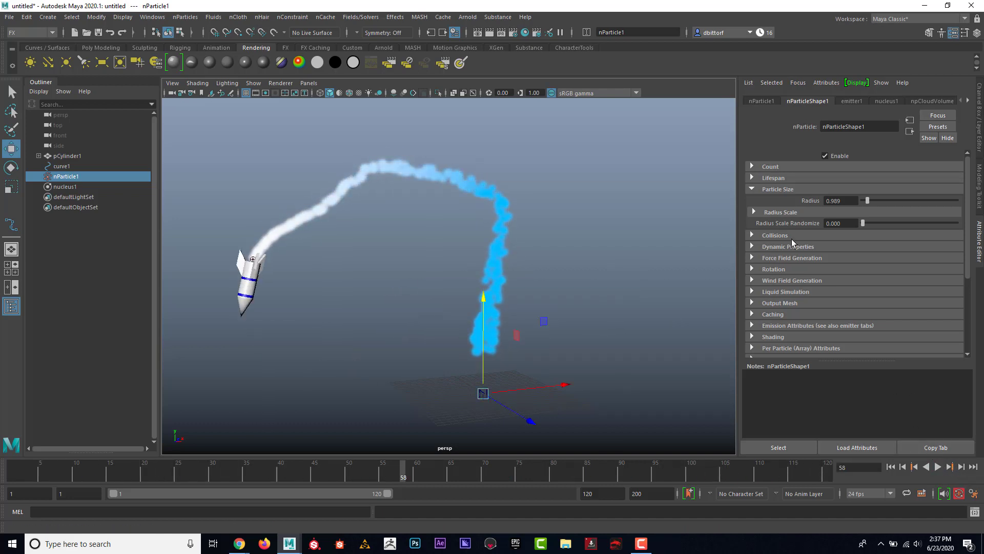
pyautogui.click(756, 179)
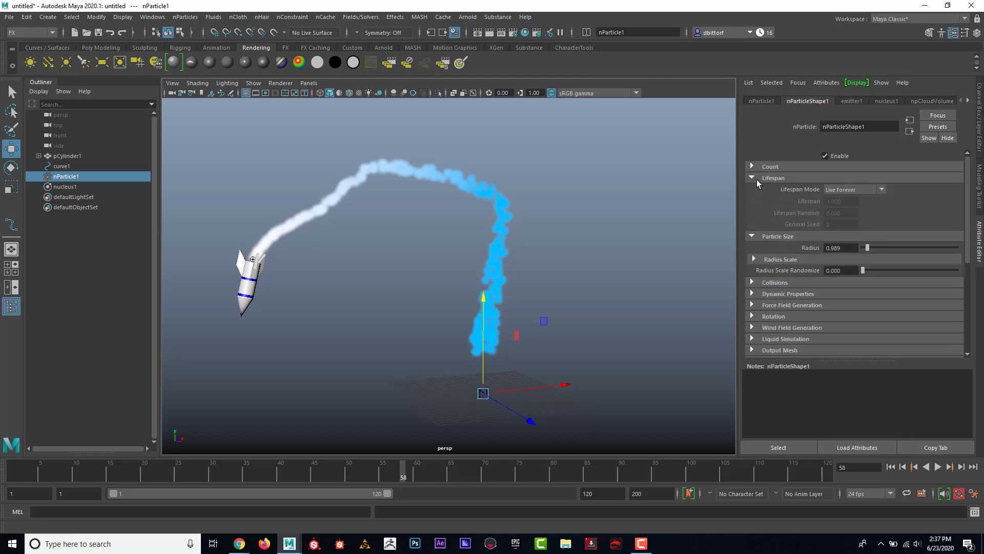
pyautogui.click(858, 189)
pyautogui.click(859, 211)
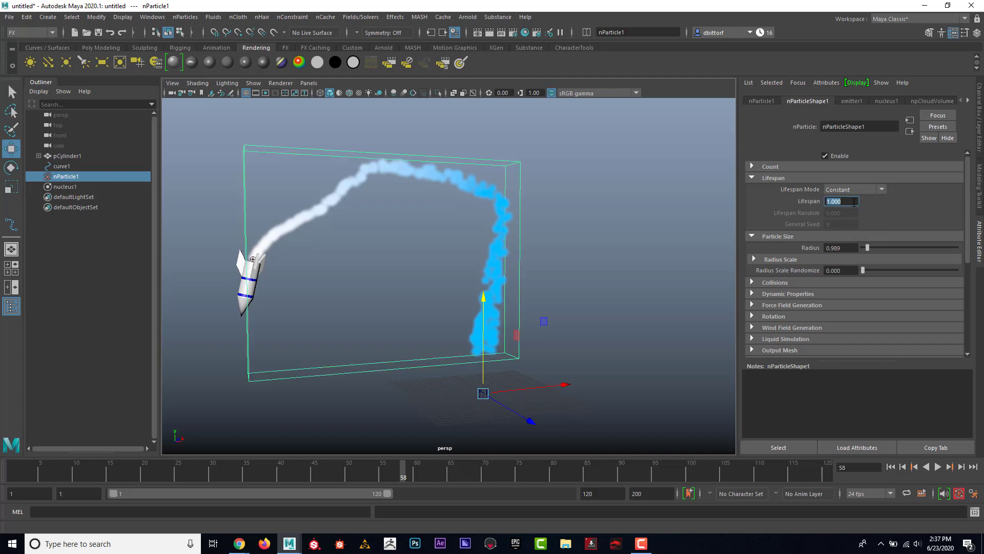
pyautogui.click(892, 467)
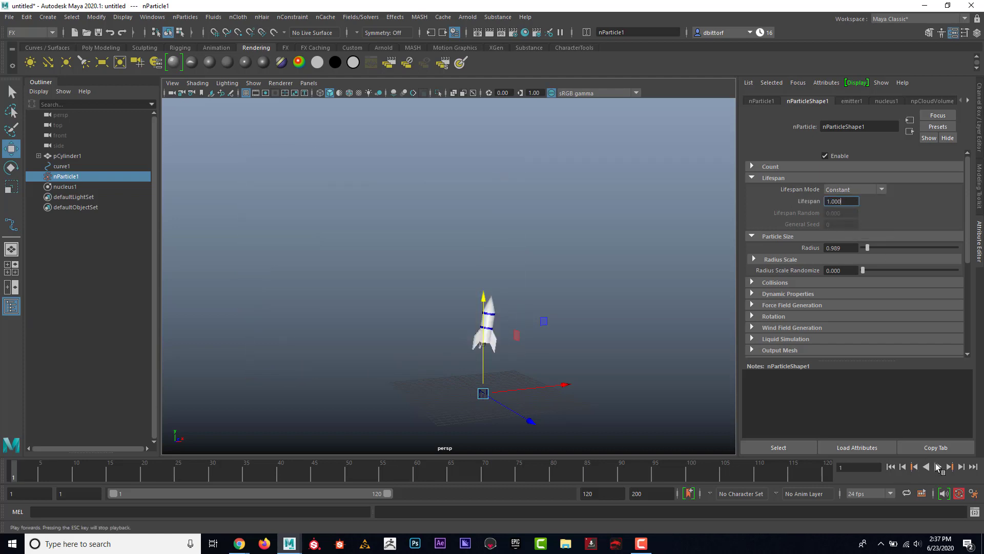
pyautogui.click(938, 467)
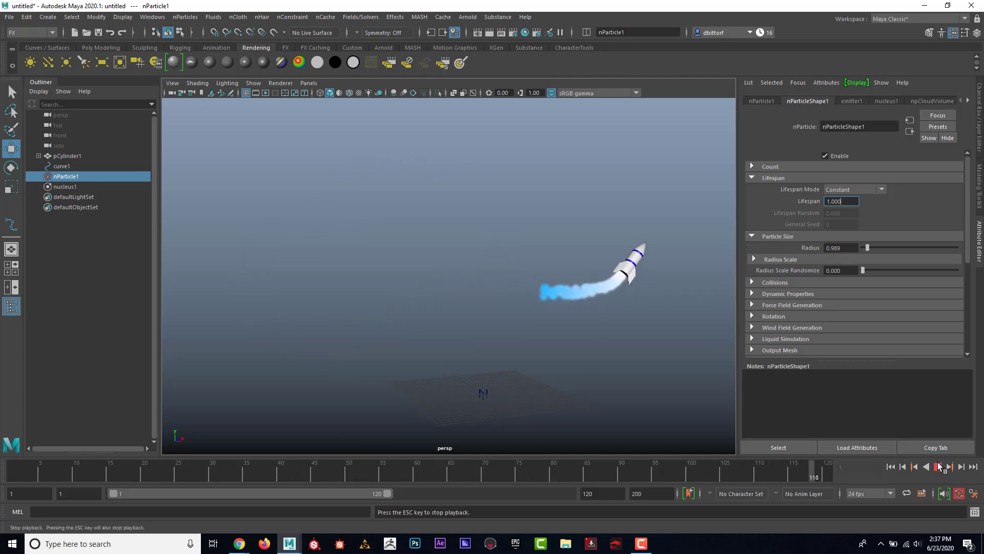
pyautogui.click(939, 467)
# Rewind to the first frame and expand nParticleShape1's Shading section
pyautogui.click(891, 467)
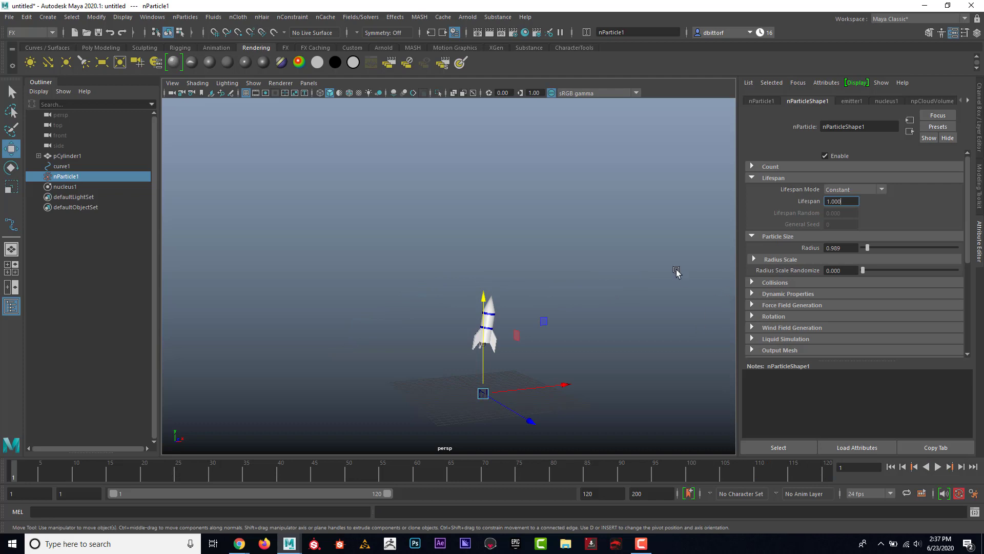
pyautogui.scroll(-5, 798, 270)
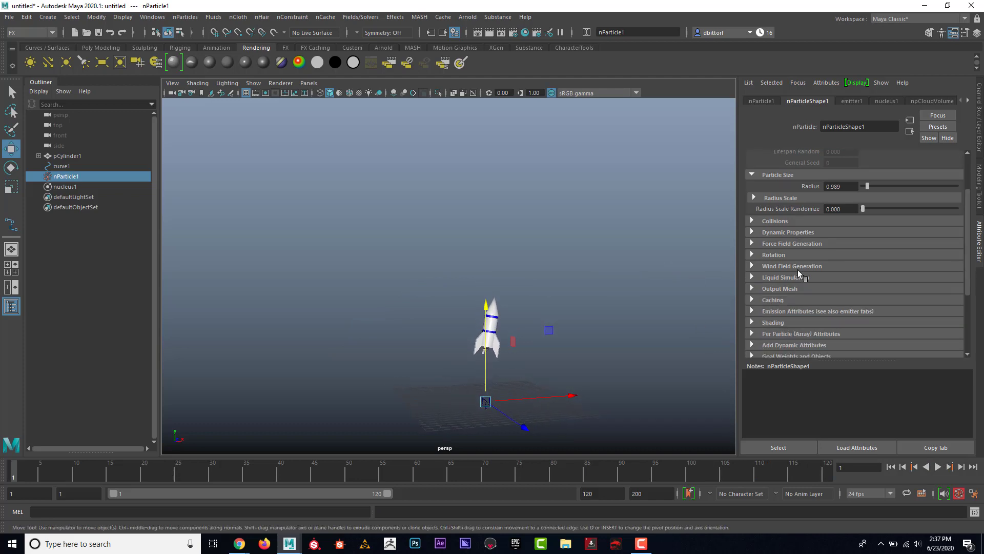
pyautogui.scroll(-3, 798, 270)
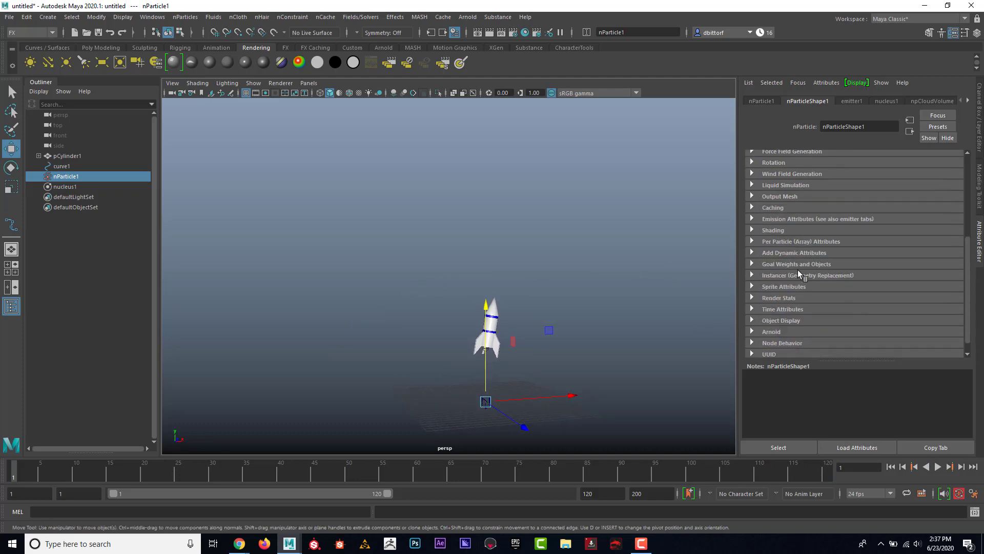
pyautogui.click(752, 216)
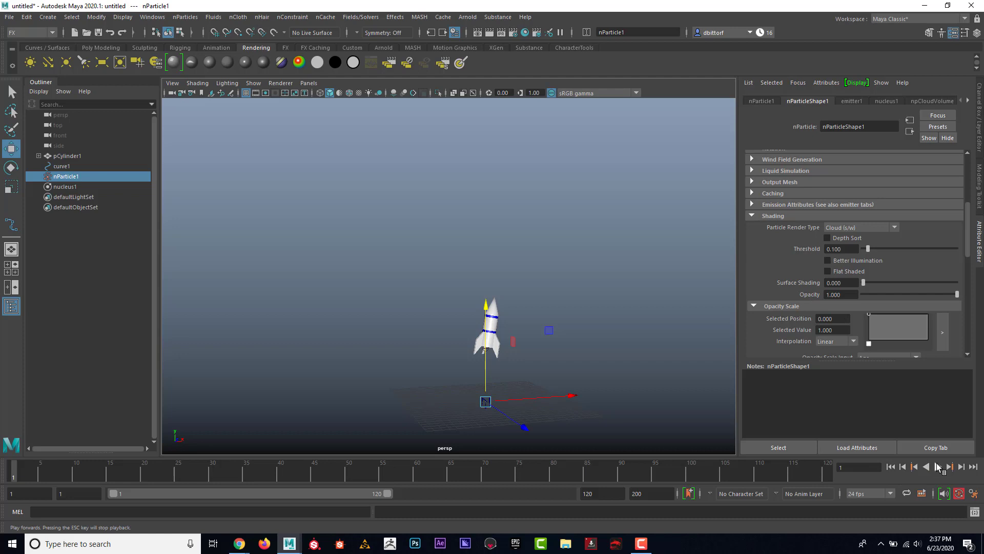
# Play to frame 51 and move the camera closer to the rocket's smoke trail
pyautogui.click(938, 466)
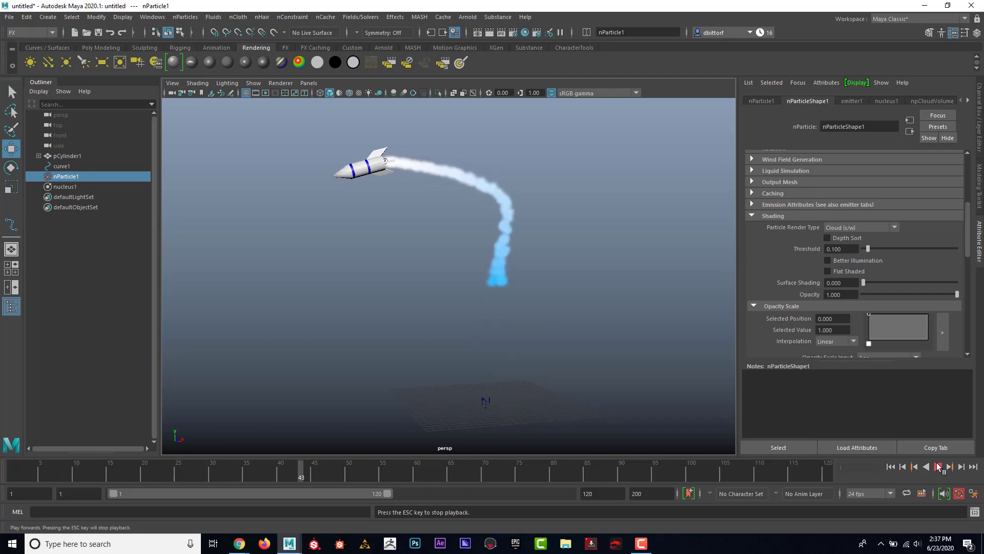
pyautogui.click(938, 467)
pyautogui.keyDown('alt'); pyautogui.moveTo(440, 188); pyautogui.dragTo(495, 268, button='right'); pyautogui.keyUp('alt')
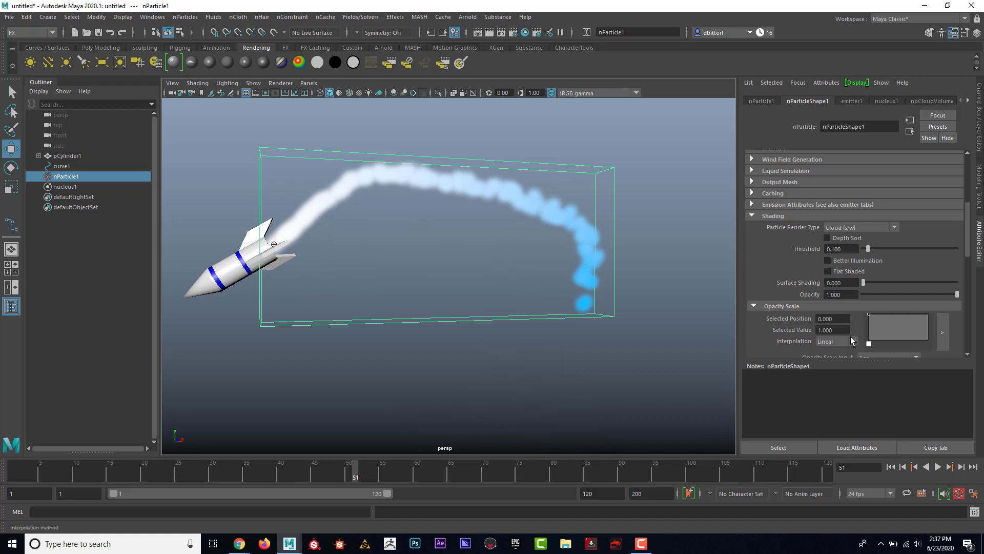
pyautogui.scroll(-3, 842, 346)
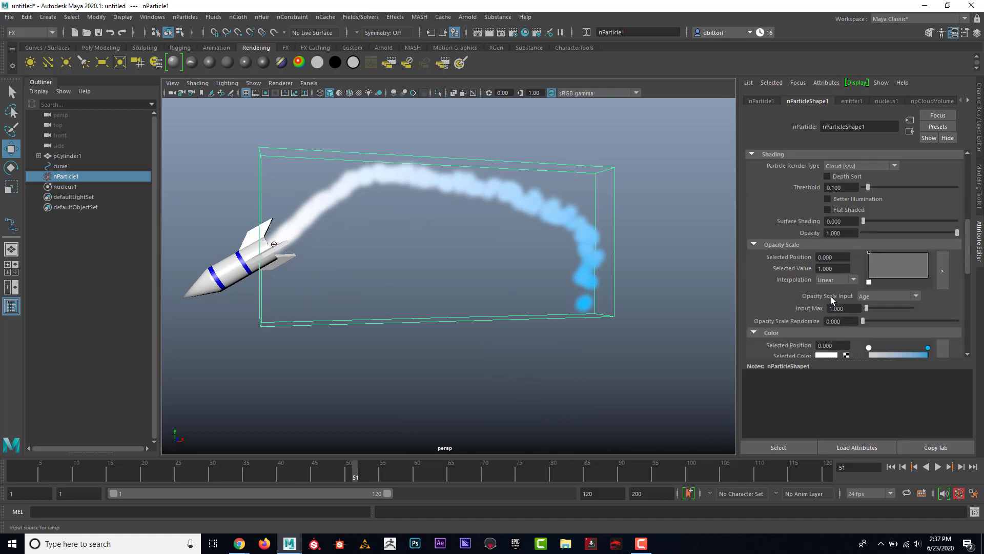
# Slope the Opacity Scale ramp from 1 down to 0, placing the zero key near position 0.4952
pyautogui.click(944, 270)
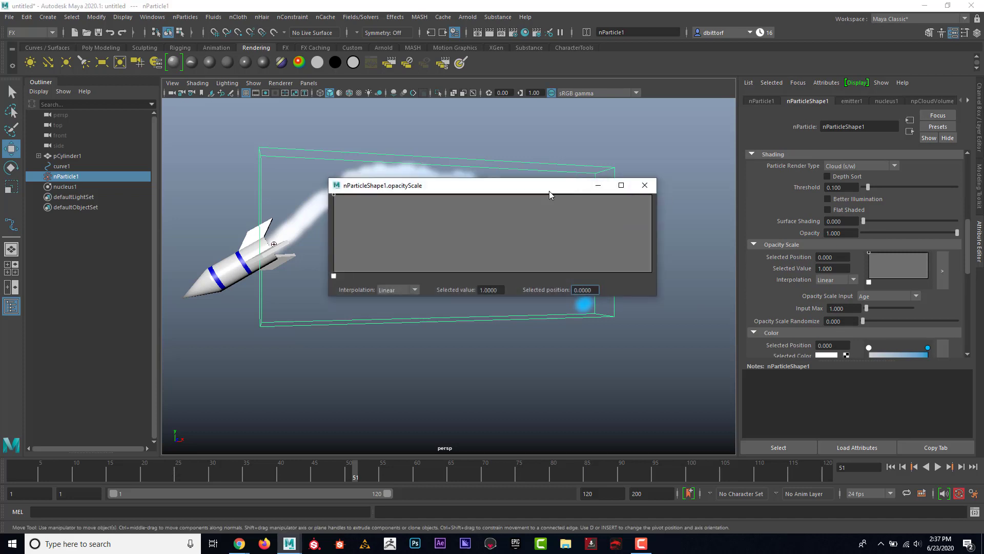
pyautogui.moveTo(549, 191); pyautogui.dragTo(847, 104)
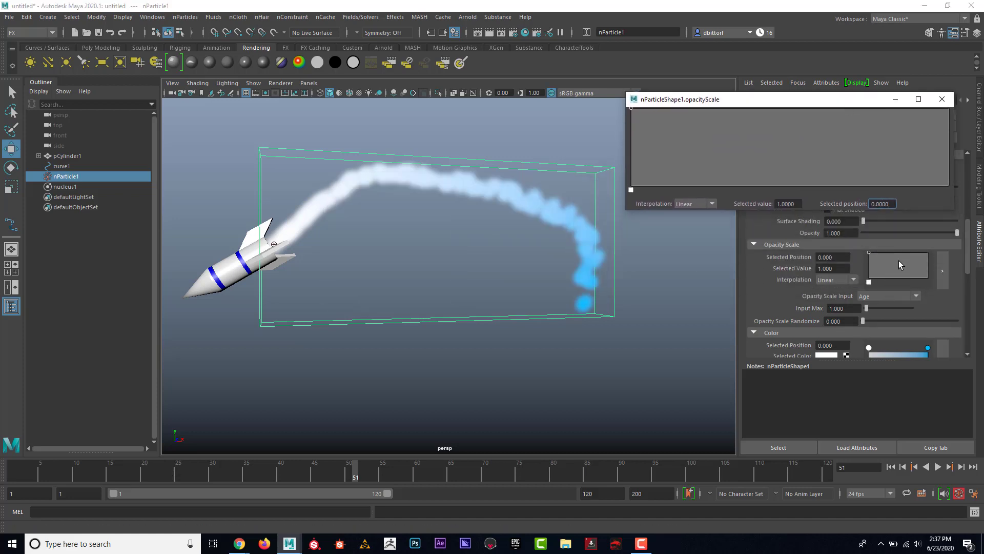
pyautogui.moveTo(631, 108)
pyautogui.mouseDown()
pyautogui.moveTo(637, 185)
pyautogui.moveTo(634, 112)
pyautogui.moveTo(620, 191)
pyautogui.moveTo(617, 109)
pyautogui.mouseUp()
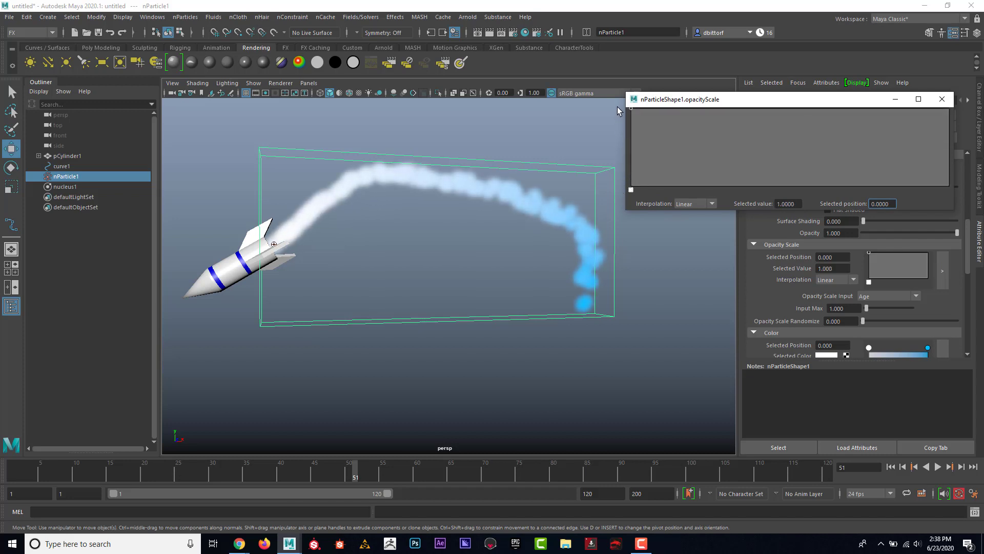
pyautogui.moveTo(893, 110); pyautogui.dragTo(949, 189)
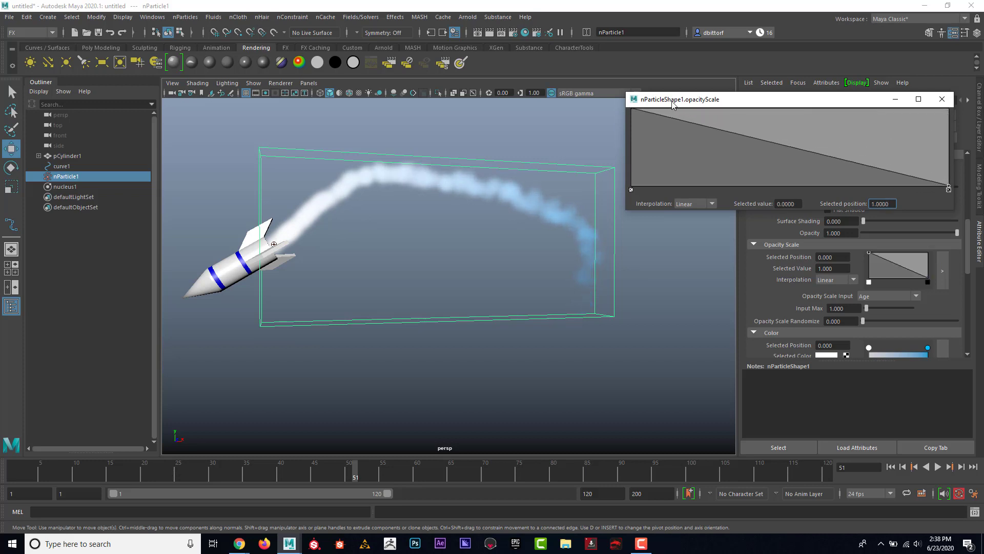
pyautogui.click(632, 110)
pyautogui.moveTo(949, 186); pyautogui.dragTo(955, 206)
pyautogui.moveTo(765, 142); pyautogui.dragTo(788, 185)
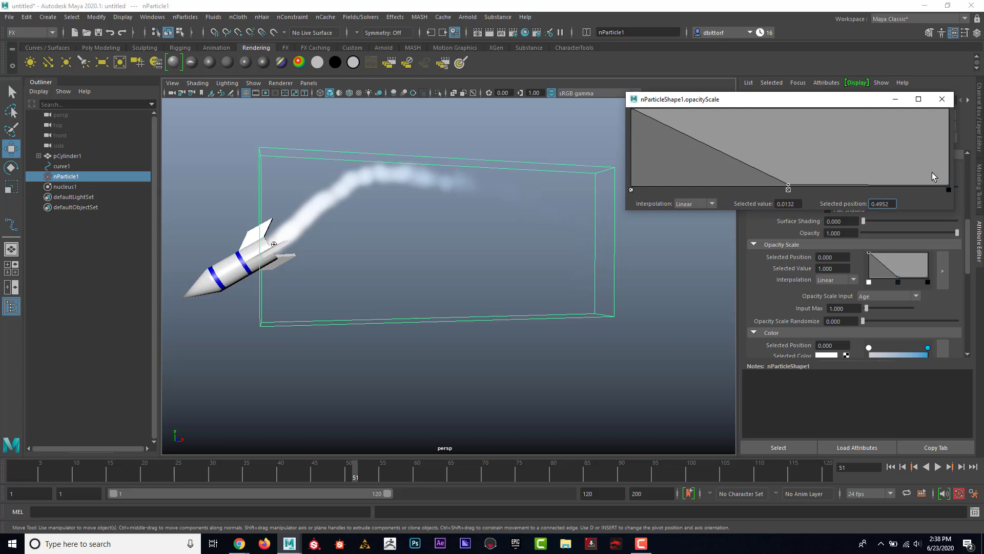
pyautogui.moveTo(949, 184); pyautogui.dragTo(892, 125)
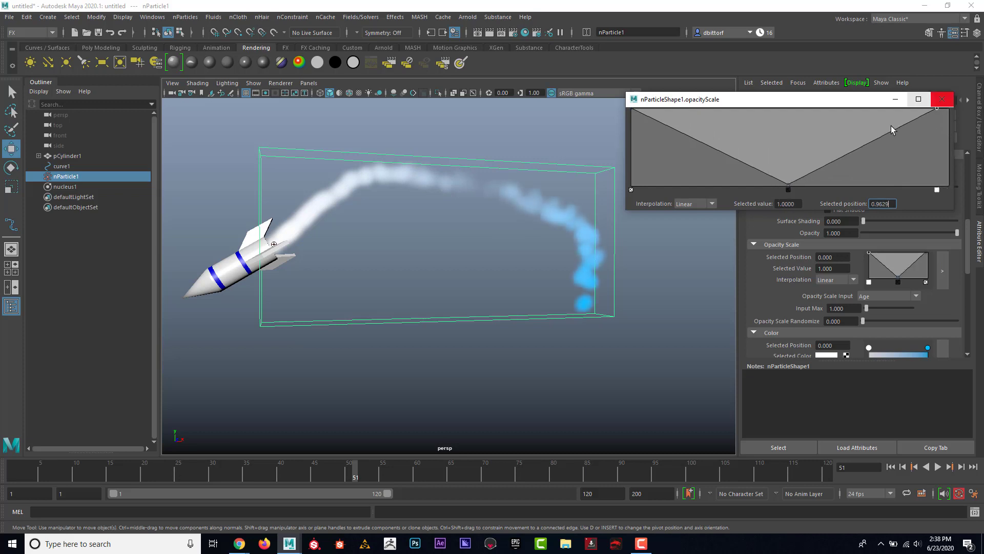
pyautogui.moveTo(789, 183); pyautogui.dragTo(757, 183)
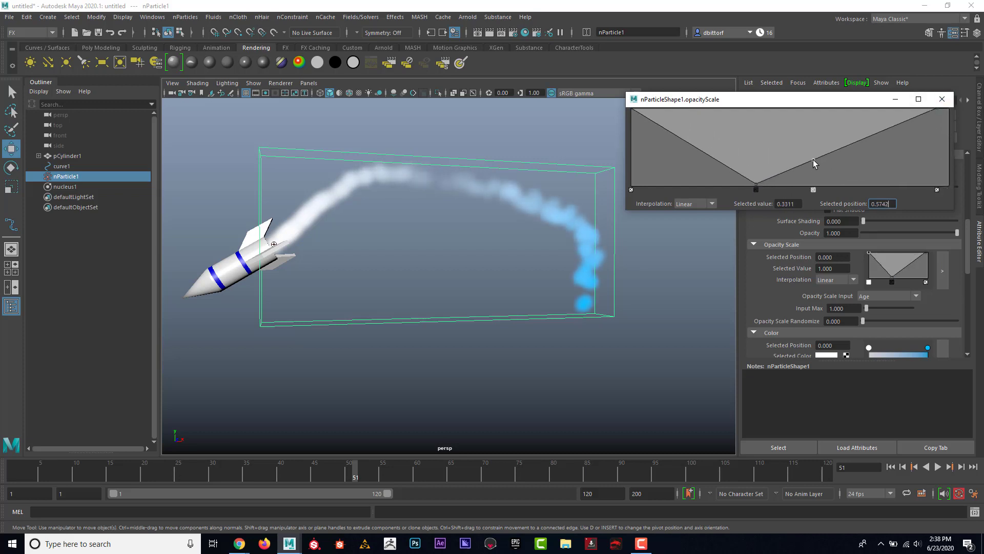
pyautogui.moveTo(813, 159); pyautogui.dragTo(834, 186)
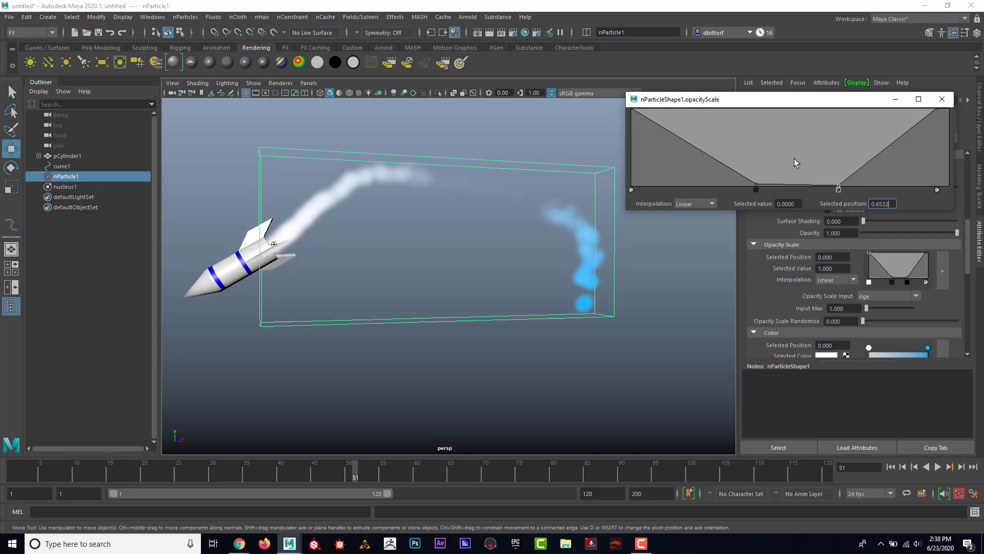
pyautogui.click(757, 188)
pyautogui.click(838, 189)
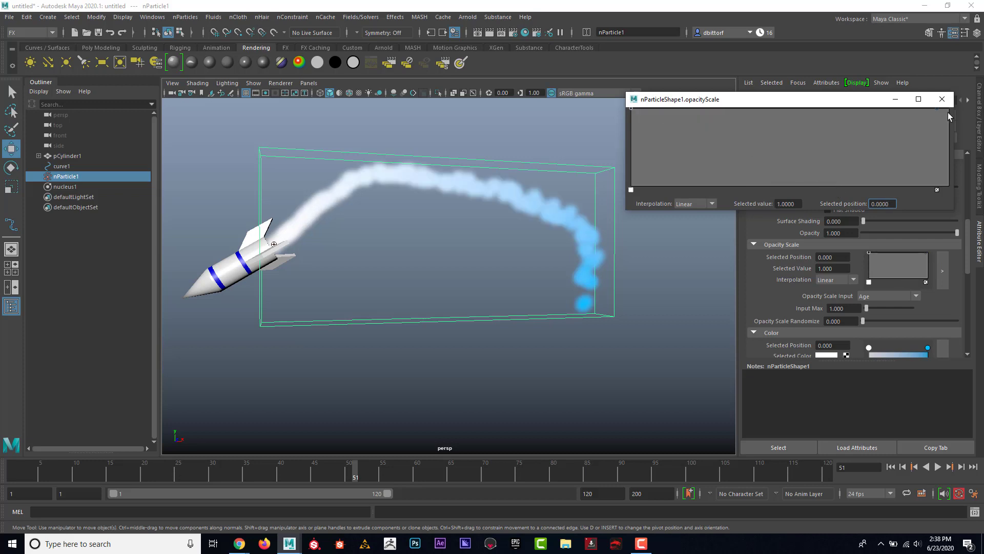
pyautogui.moveTo(937, 109)
pyautogui.mouseDown()
pyautogui.moveTo(953, 168)
pyautogui.moveTo(945, 189)
pyautogui.mouseUp()
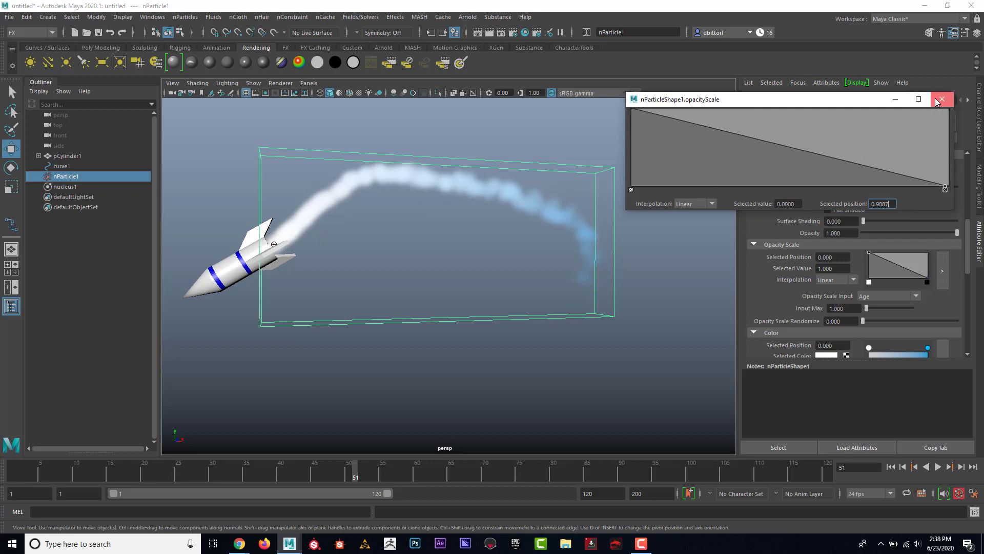
# Close the opacity ramp and change the colour ramp's blue end to dark grey (V 0.122)
pyautogui.click(942, 101)
pyautogui.scroll(-2, 894, 294)
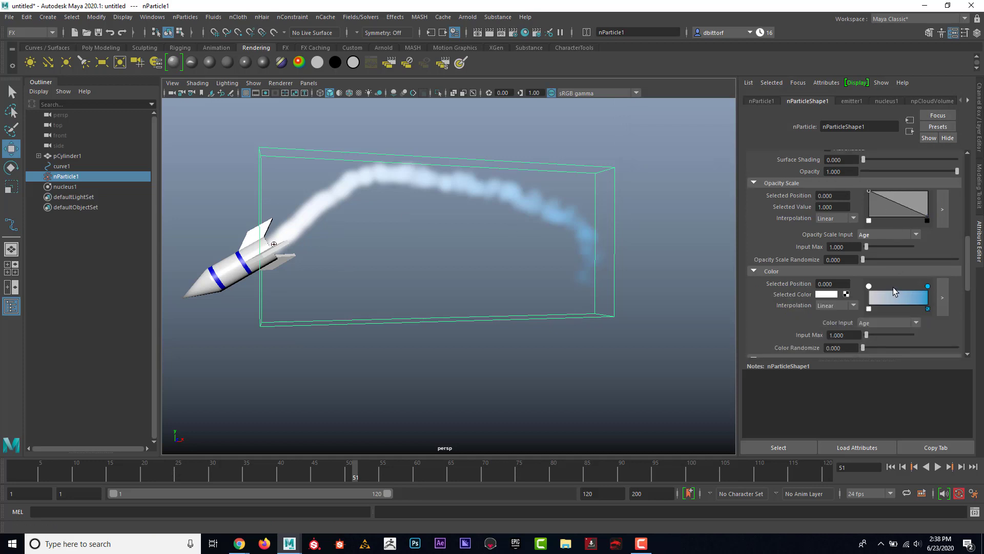
pyautogui.click(940, 295)
pyautogui.moveTo(570, 189); pyautogui.dragTo(834, 88)
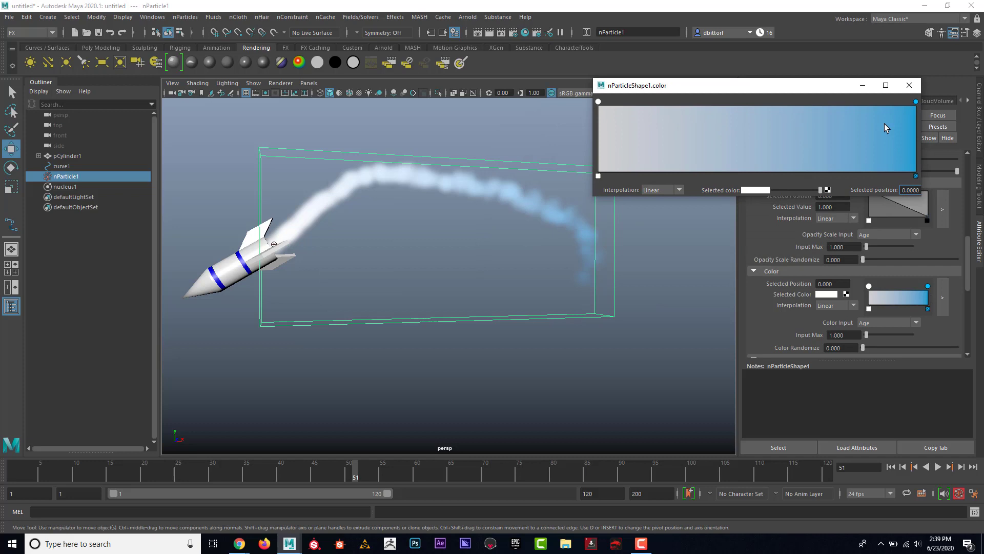
pyautogui.click(916, 101)
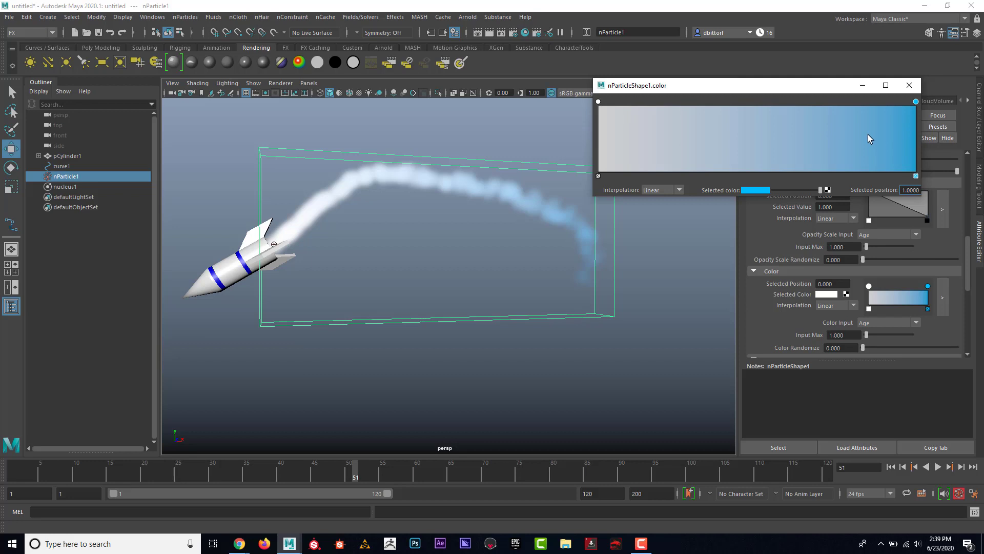
pyautogui.click(763, 192)
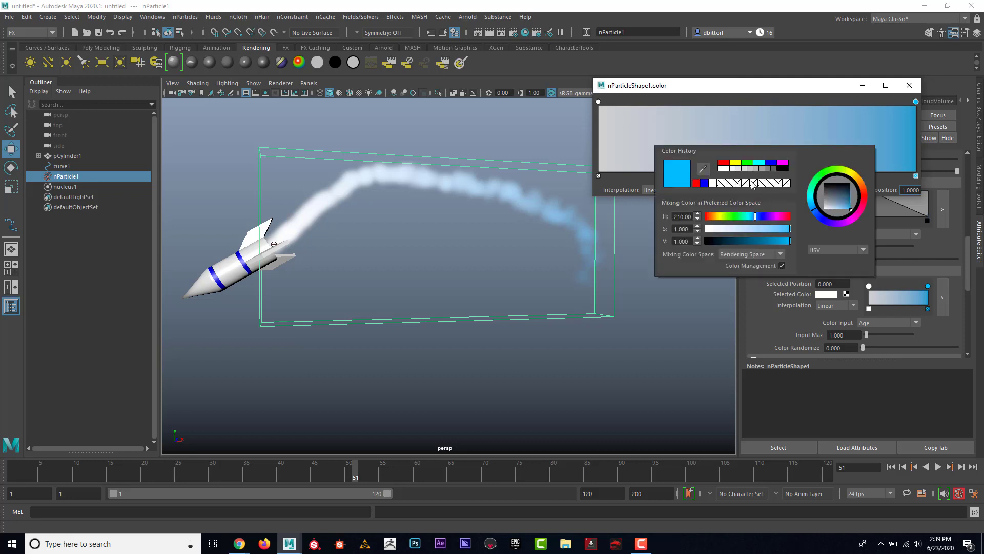
pyautogui.click(775, 169)
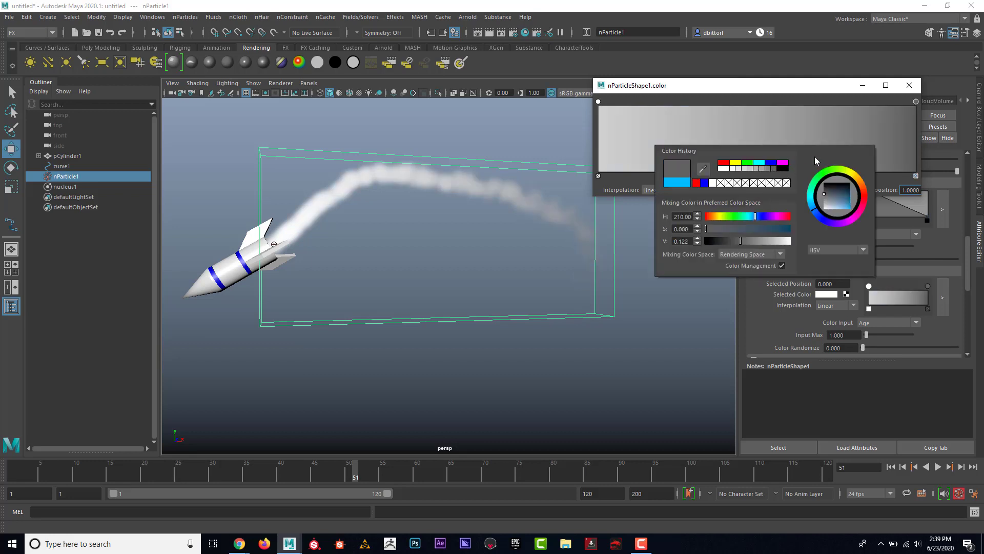
# Add yellow and red colour keys at the start of the colour ramp
pyautogui.moveTo(598, 102); pyautogui.dragTo(617, 102)
pyautogui.click(601, 112)
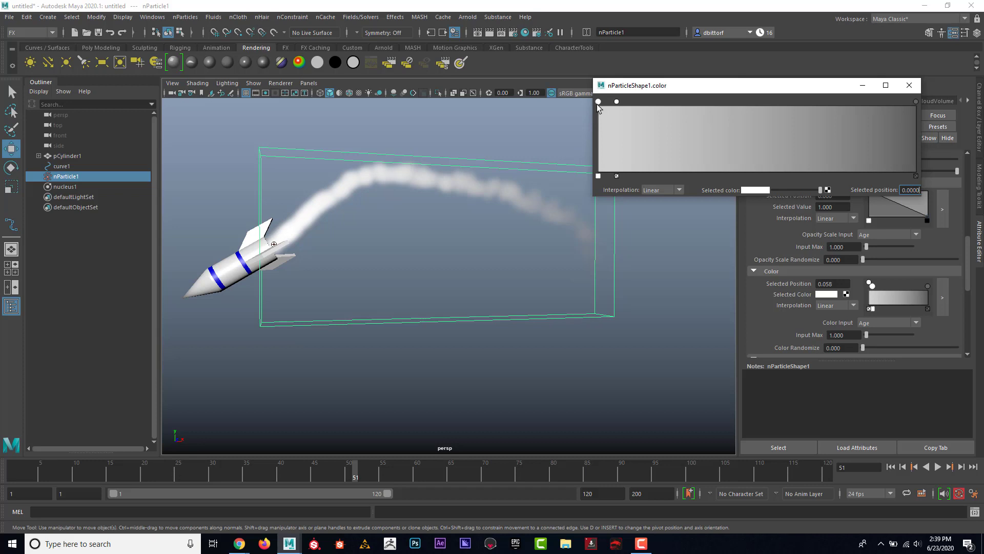
pyautogui.click(755, 189)
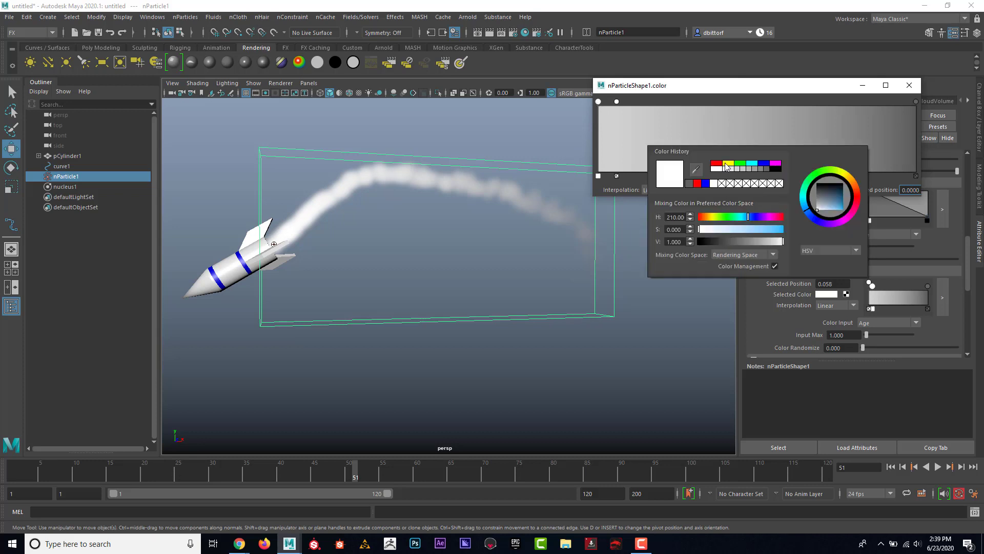
pyautogui.click(723, 165)
pyautogui.click(606, 108)
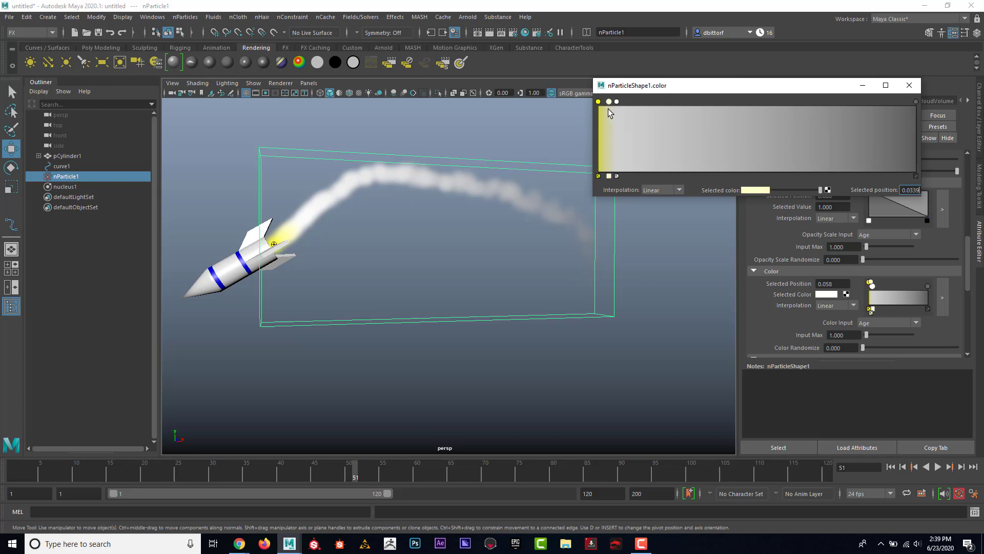
pyautogui.click(749, 192)
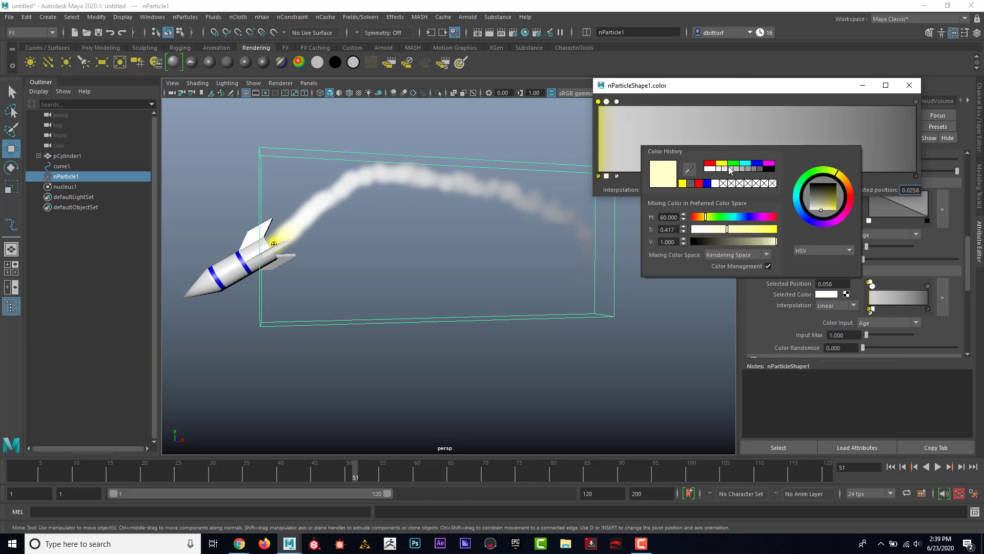
pyautogui.click(710, 163)
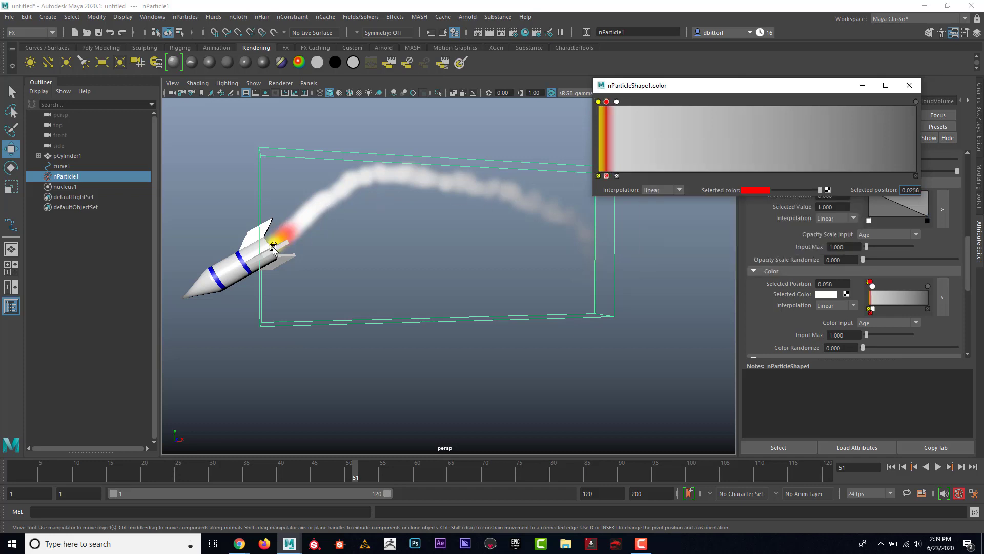
# Slide the white key slightly along and move the grey end key to 0.6565
pyautogui.moveTo(616, 102)
pyautogui.mouseDown()
pyautogui.moveTo(641, 99)
pyautogui.moveTo(607, 102)
pyautogui.mouseUp()
pyautogui.click(616, 102)
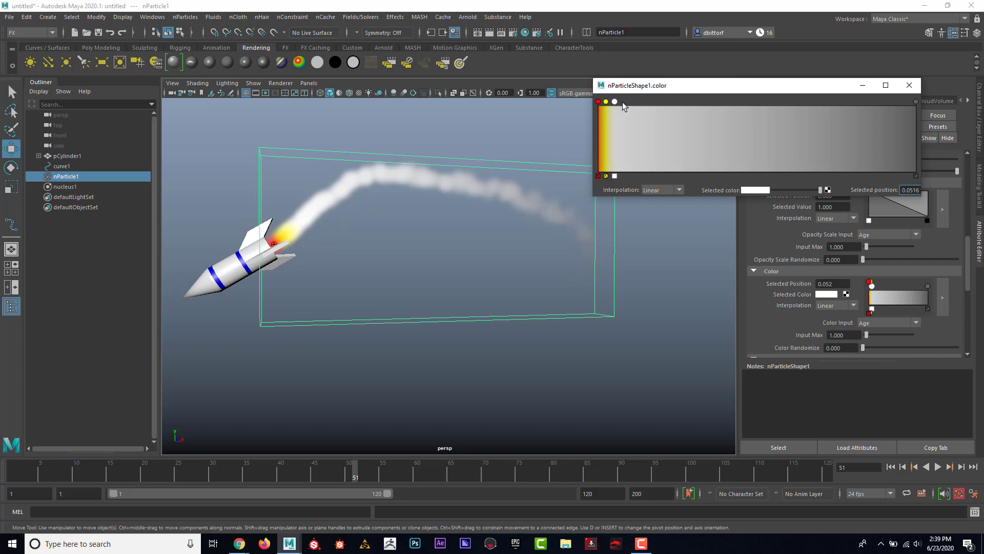
pyautogui.moveTo(916, 101); pyautogui.dragTo(807, 101)
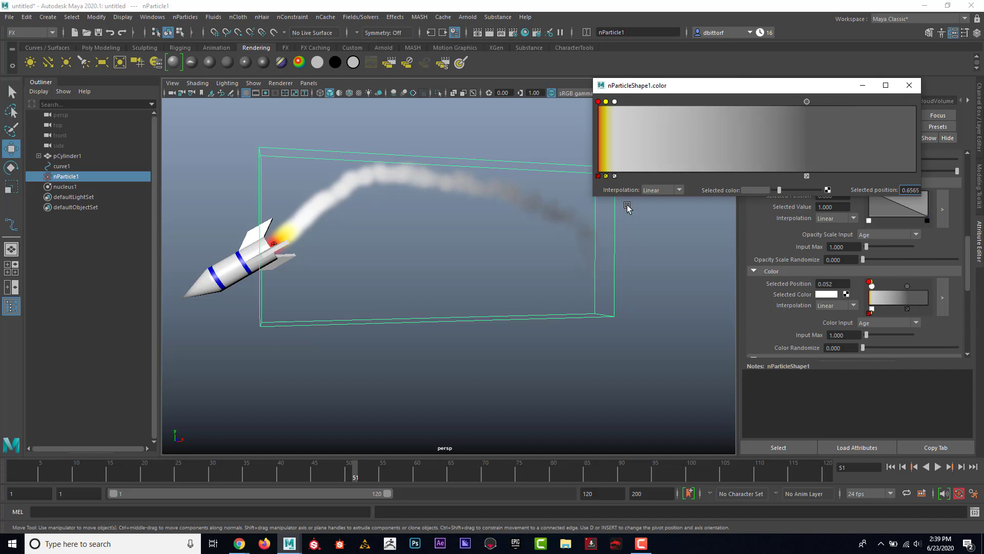
# Replay from frame 1, stop at frame 56, and orbit to view the fiery-to-grey smoke
pyautogui.scroll(-5, 501, 258)
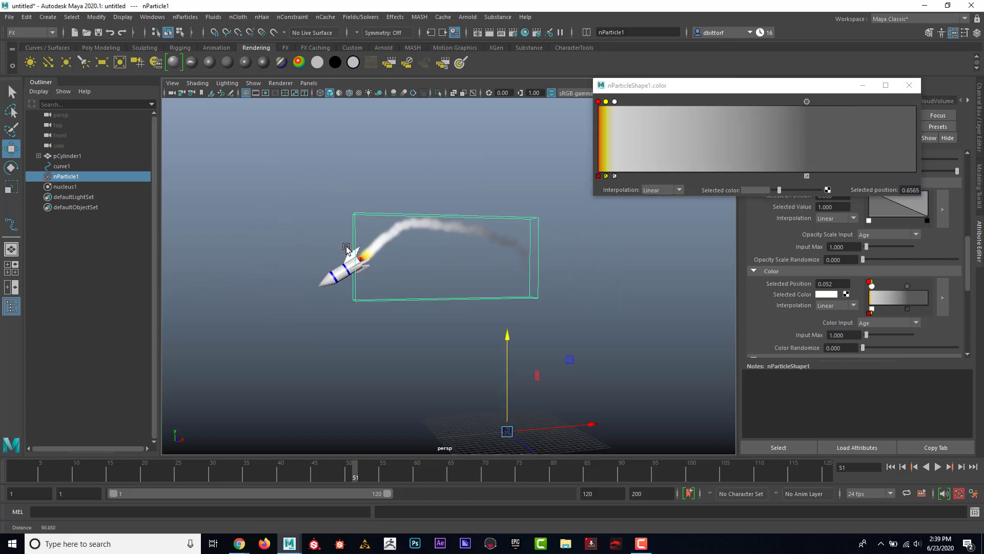
pyautogui.click(891, 467)
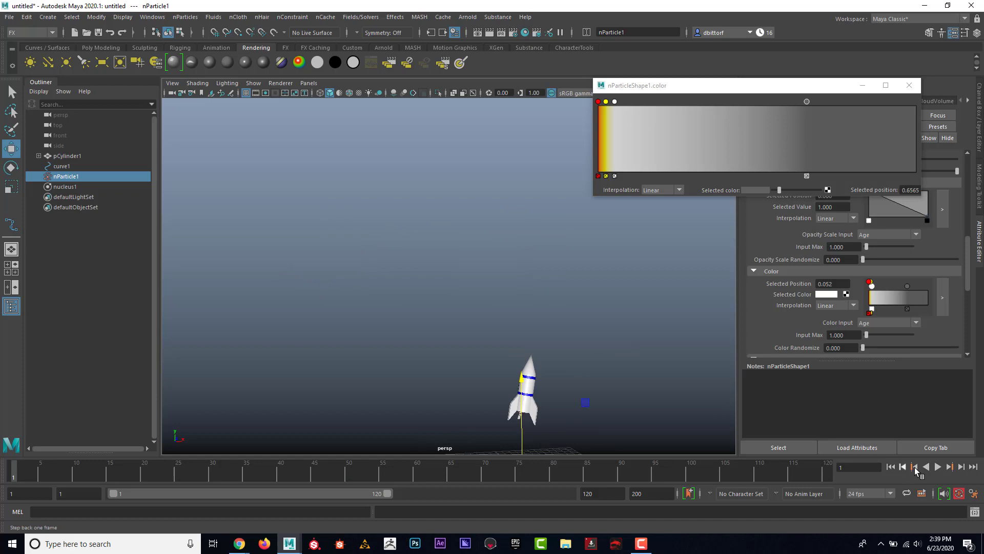
pyautogui.click(938, 466)
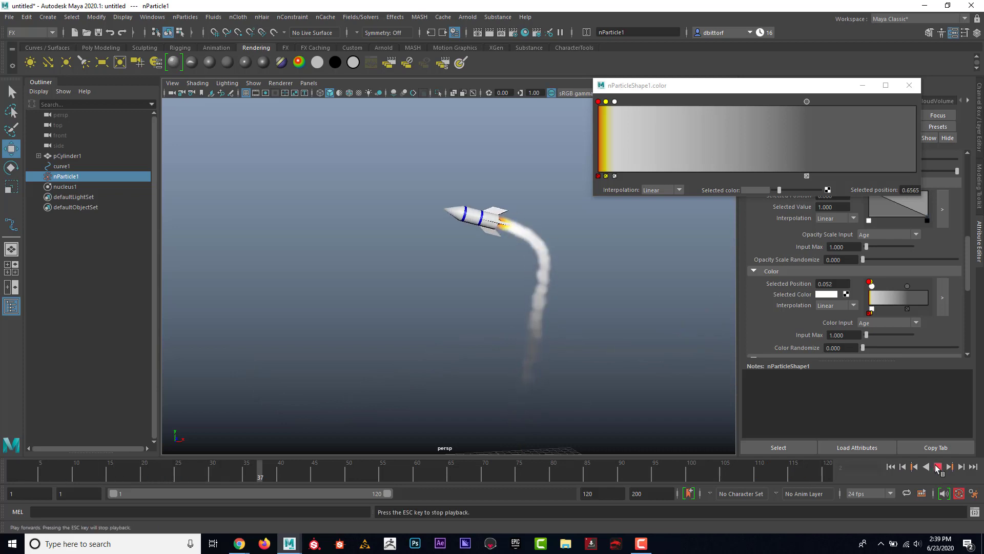
pyautogui.click(939, 468)
pyautogui.keyDown('alt'); pyautogui.moveTo(431, 301); pyautogui.dragTo(372, 229); pyautogui.keyUp('alt')
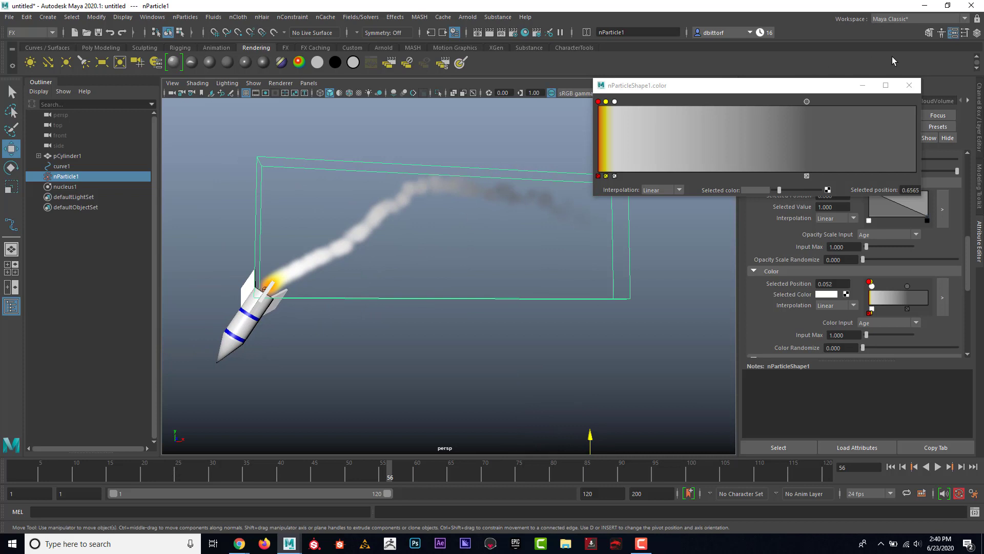
# Close the colour ramp editor and scroll nParticleShape1's attributes back to Particle Size
pyautogui.click(909, 85)
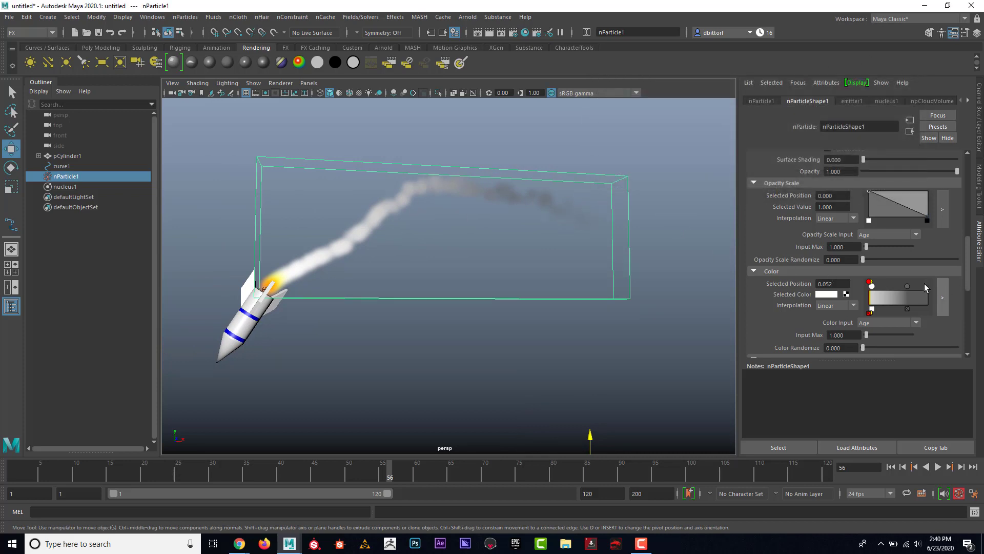
pyautogui.scroll(10, 919, 281)
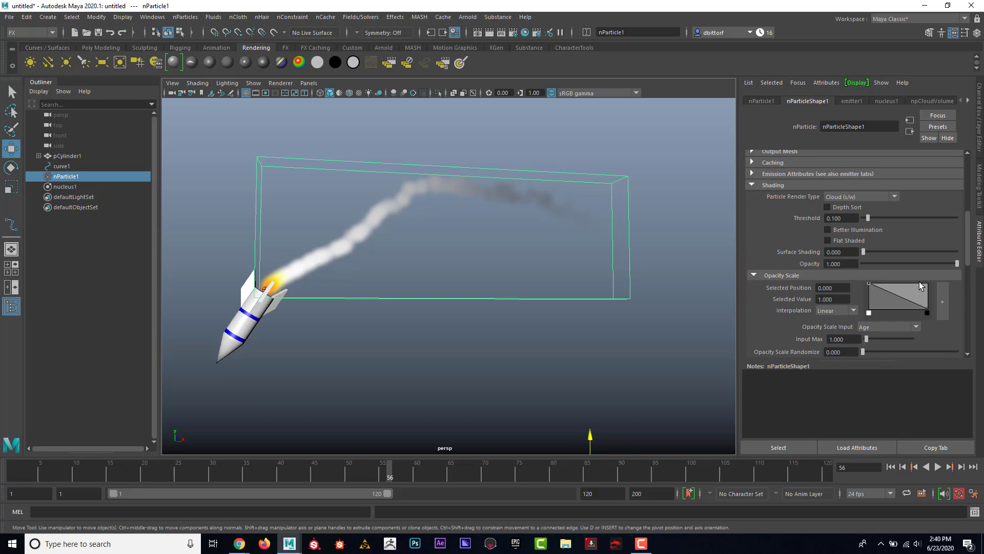
pyautogui.scroll(5, 919, 282)
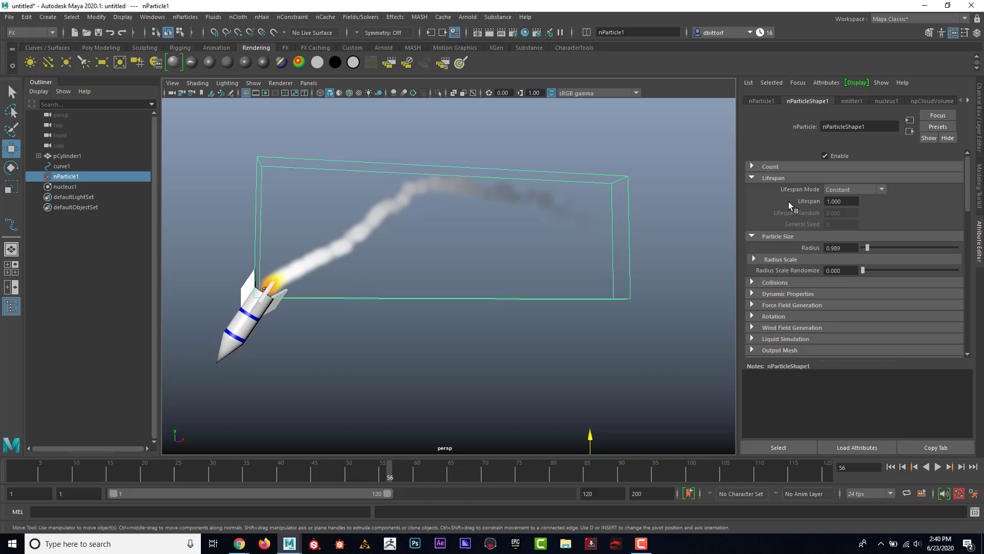
pyautogui.scroll(-2, 789, 203)
pyautogui.scroll(-2, 786, 218)
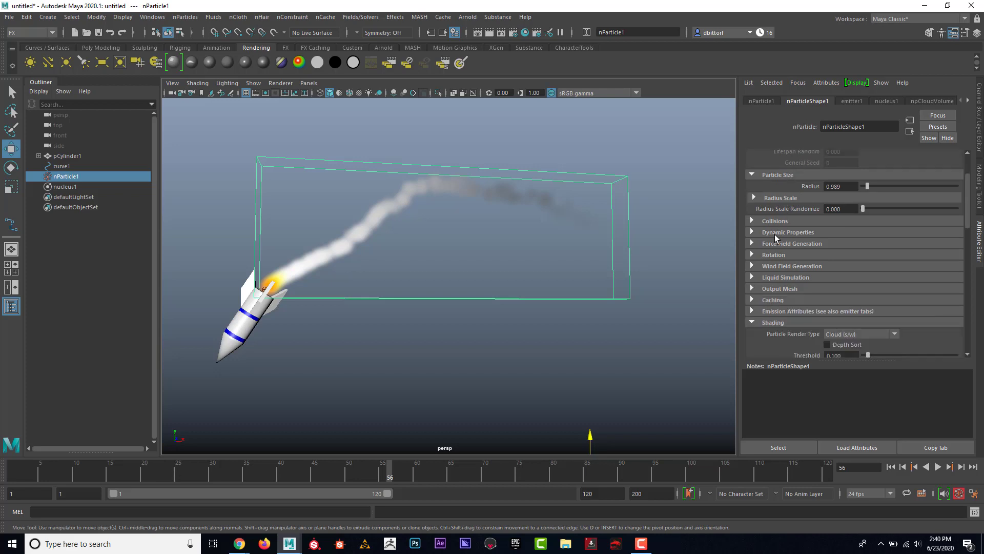
pyautogui.scroll(-15, 775, 235)
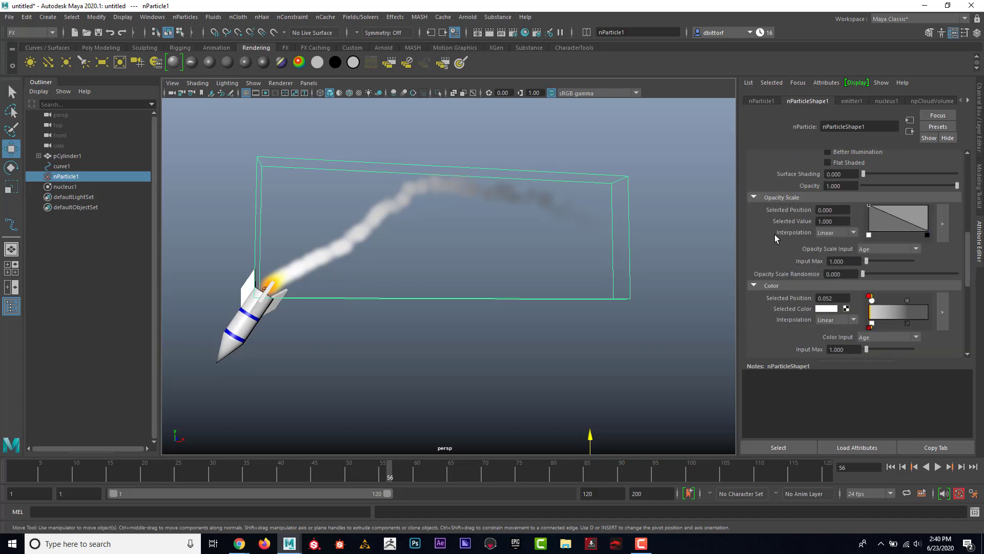
pyautogui.scroll(-10, 774, 235)
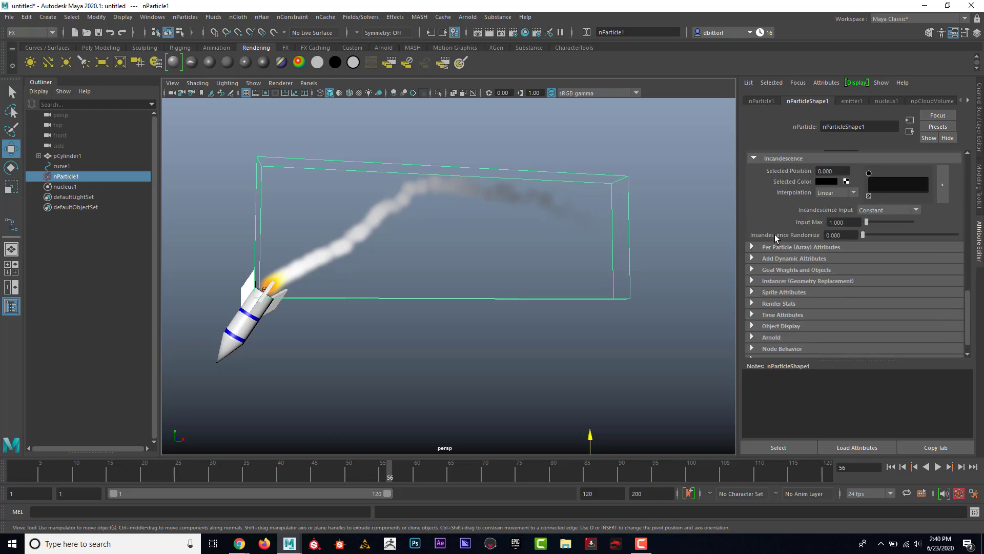
pyautogui.scroll(20, 774, 235)
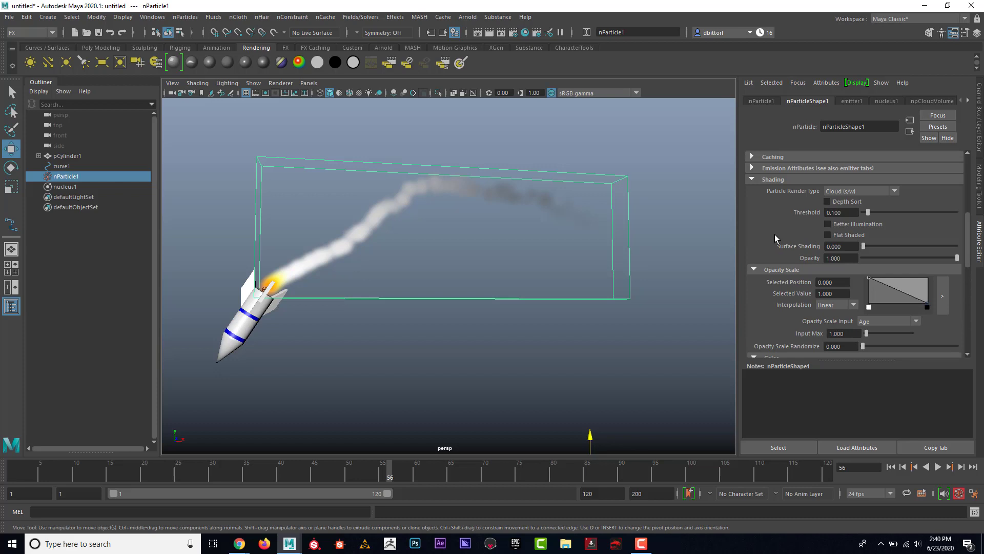
pyautogui.scroll(6, 774, 235)
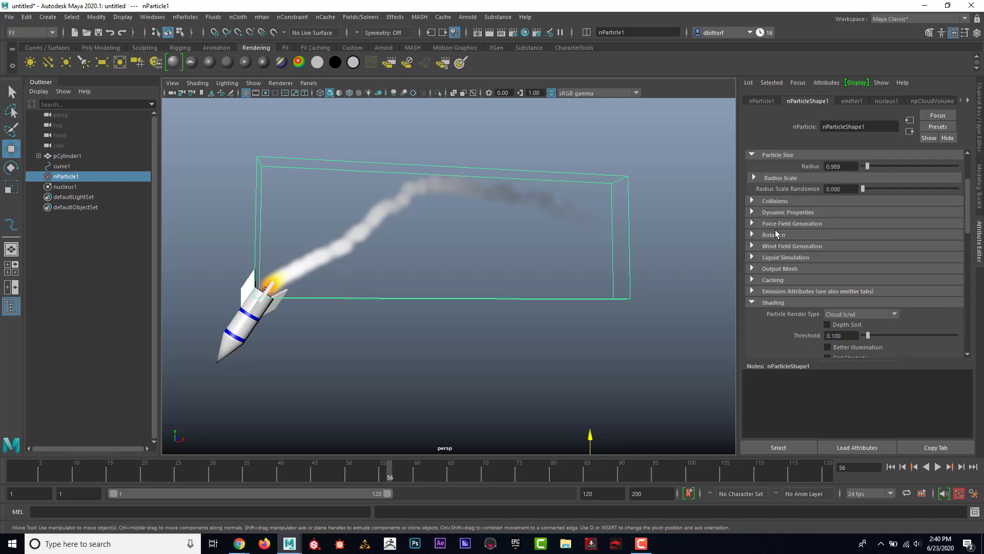
pyautogui.click(763, 212)
pyautogui.click(763, 212)
pyautogui.scroll(2, 787, 217)
# Set the particle radius to 2.418 and play back the thicker smoke trail
pyautogui.moveTo(865, 220)
pyautogui.mouseDown()
pyautogui.moveTo(894, 222)
pyautogui.moveTo(858, 222)
pyautogui.mouseUp()
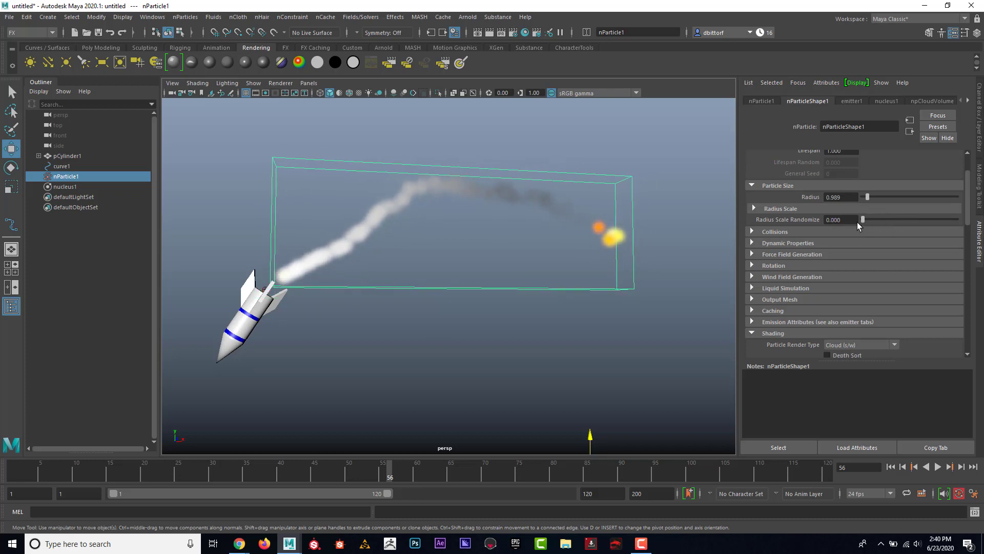
pyautogui.scroll(3, 872, 235)
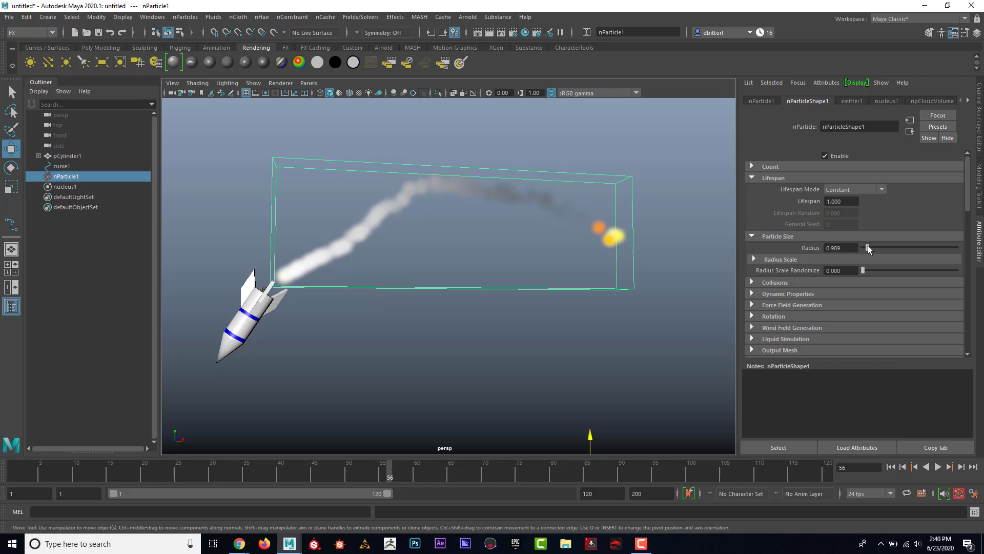
pyautogui.moveTo(868, 245); pyautogui.dragTo(873, 244)
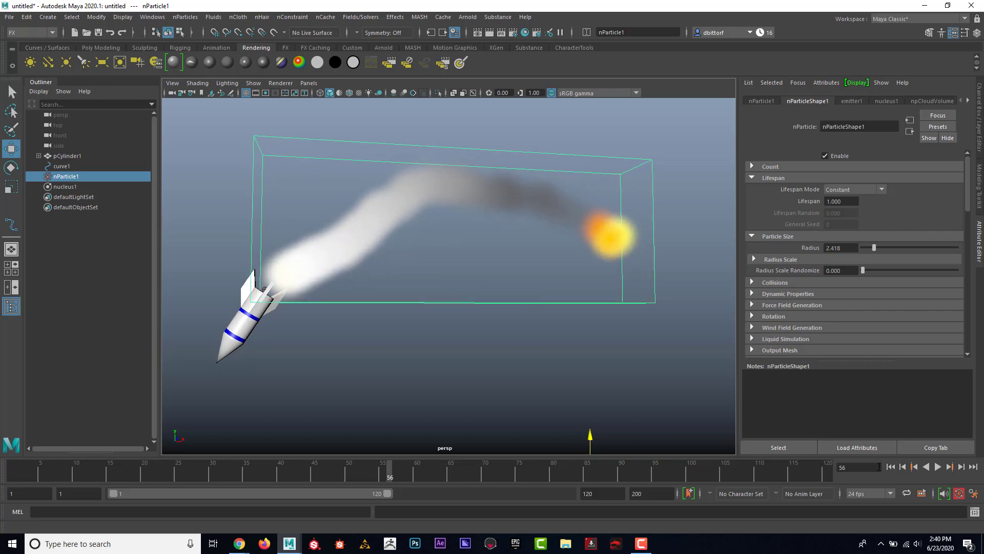
pyautogui.click(938, 467)
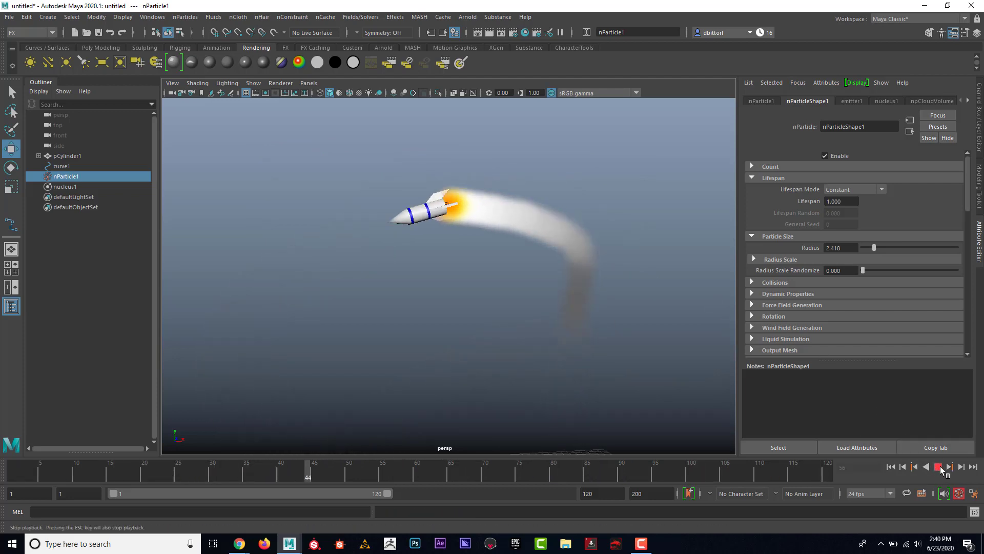
# Stop playback and browse through nParticleShape1's attributes
pyautogui.click(938, 467)
pyautogui.scroll(-4, 814, 290)
pyautogui.scroll(-5, 813, 287)
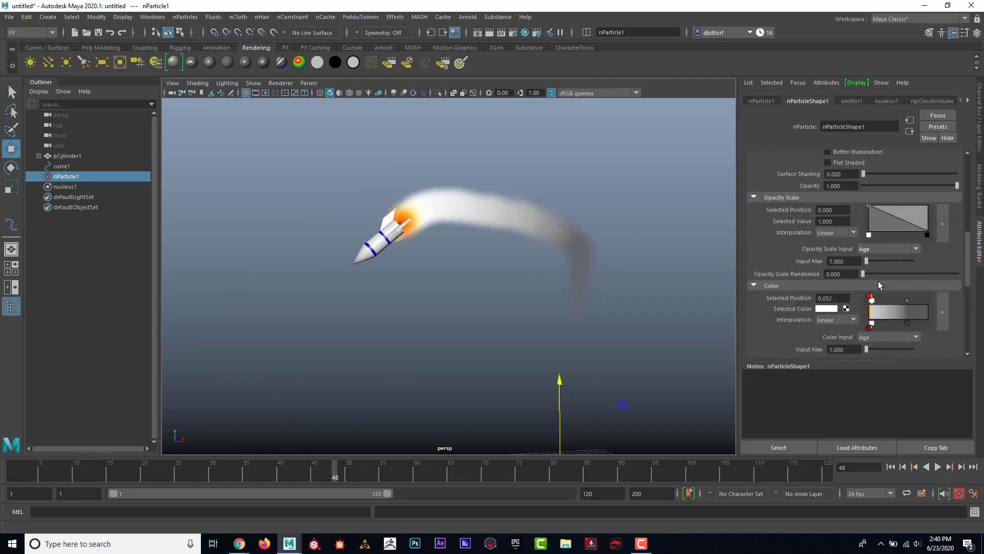
pyautogui.scroll(-1, 878, 281)
pyautogui.scroll(1, 878, 281)
pyautogui.scroll(3, 878, 281)
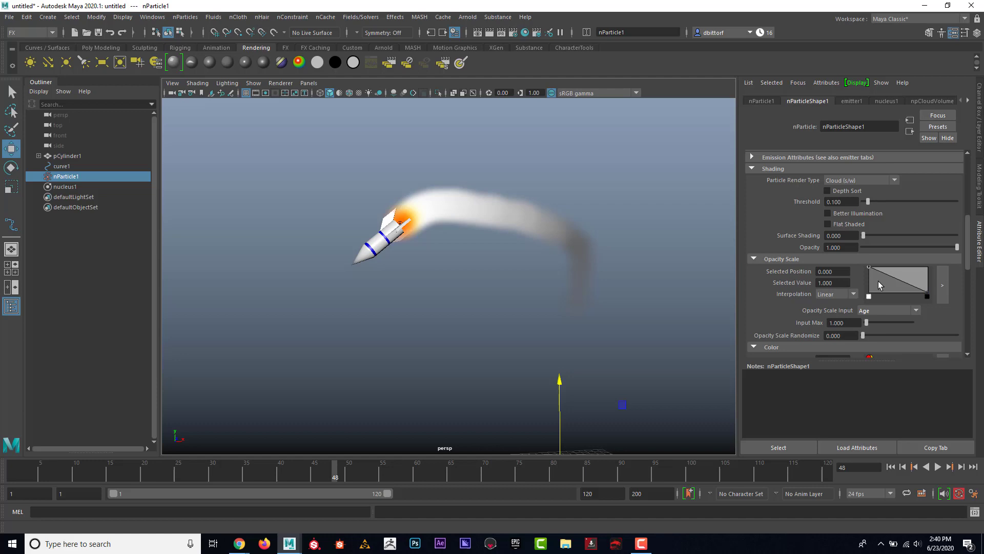
pyautogui.scroll(3, 878, 281)
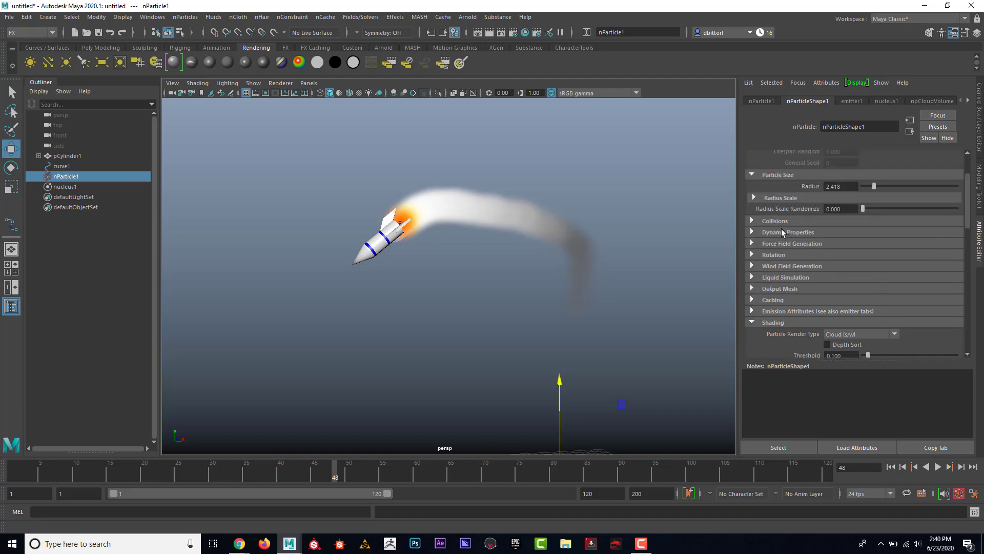
# Expand Dynamic Properties, tweak the Mass Scale curve's start point, then return up to Particle Size
pyautogui.click(781, 232)
pyautogui.scroll(-3, 783, 246)
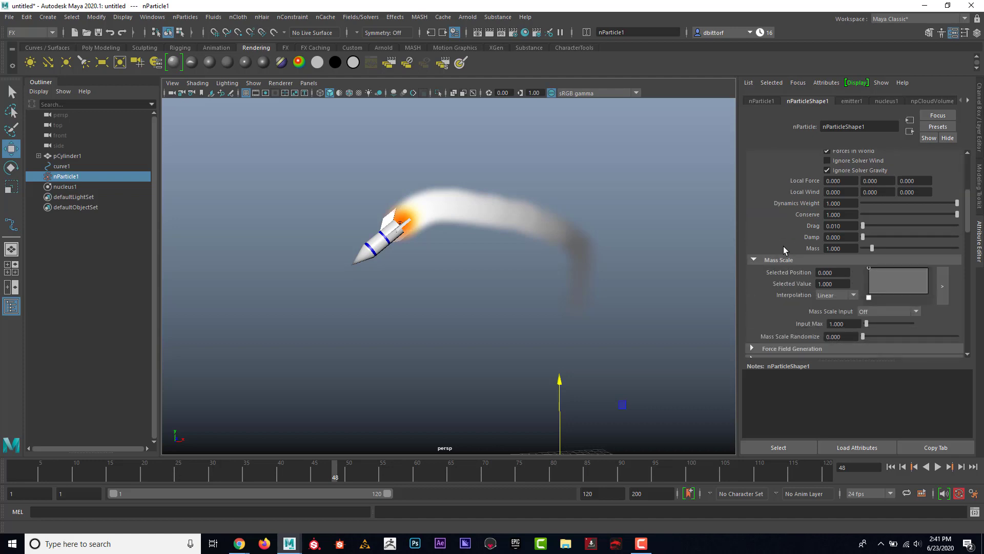
pyautogui.scroll(-2, 784, 246)
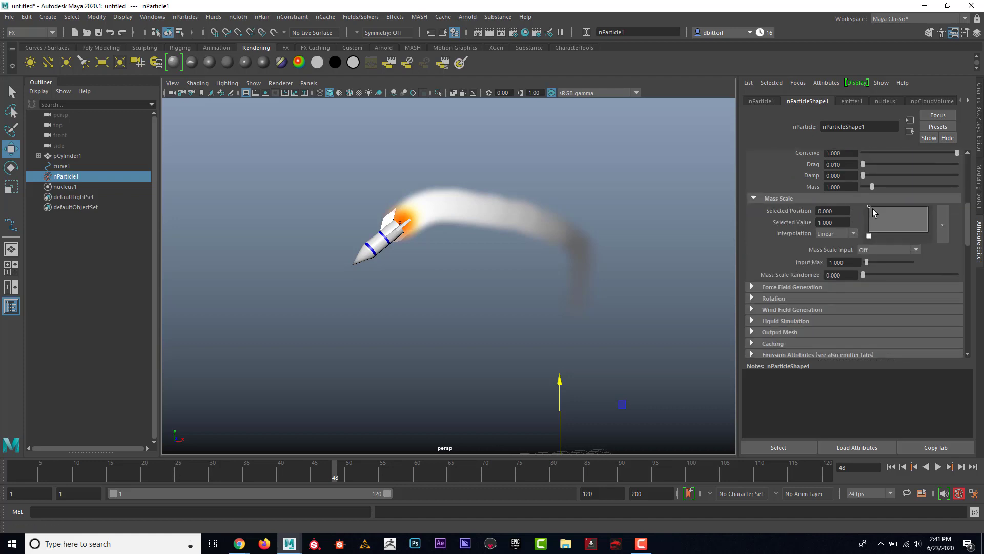
pyautogui.moveTo(870, 205); pyautogui.dragTo(928, 208)
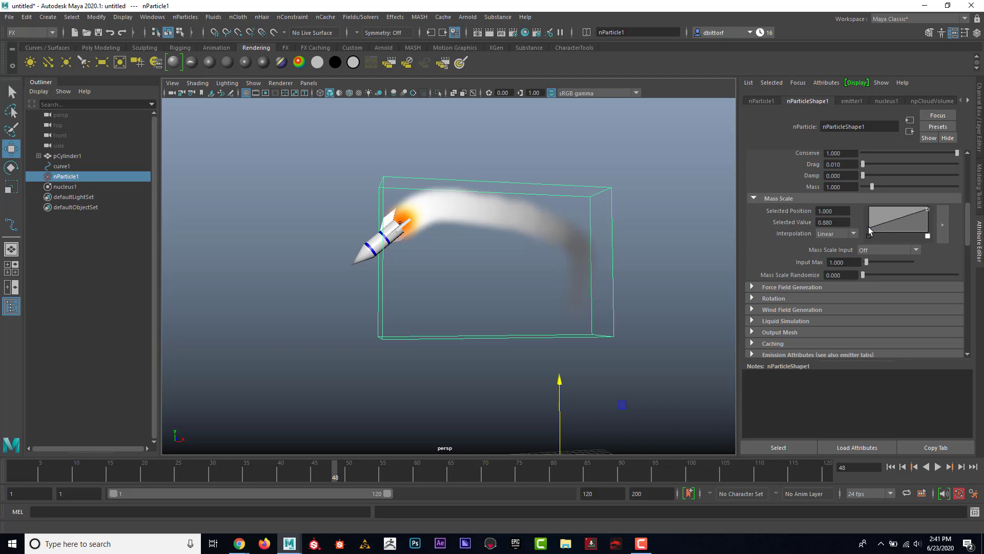
pyautogui.moveTo(870, 232); pyautogui.dragTo(916, 217)
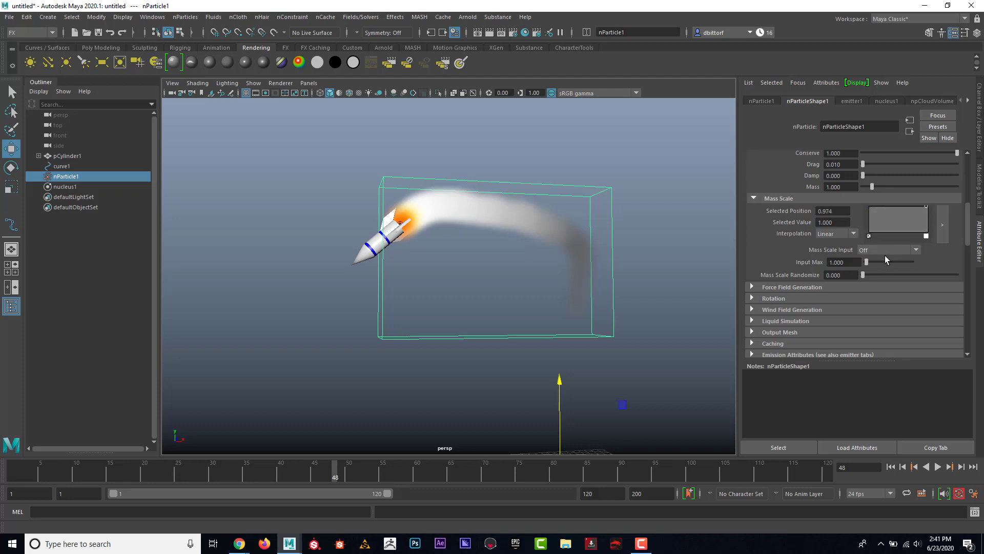
pyautogui.scroll(-3, 885, 256)
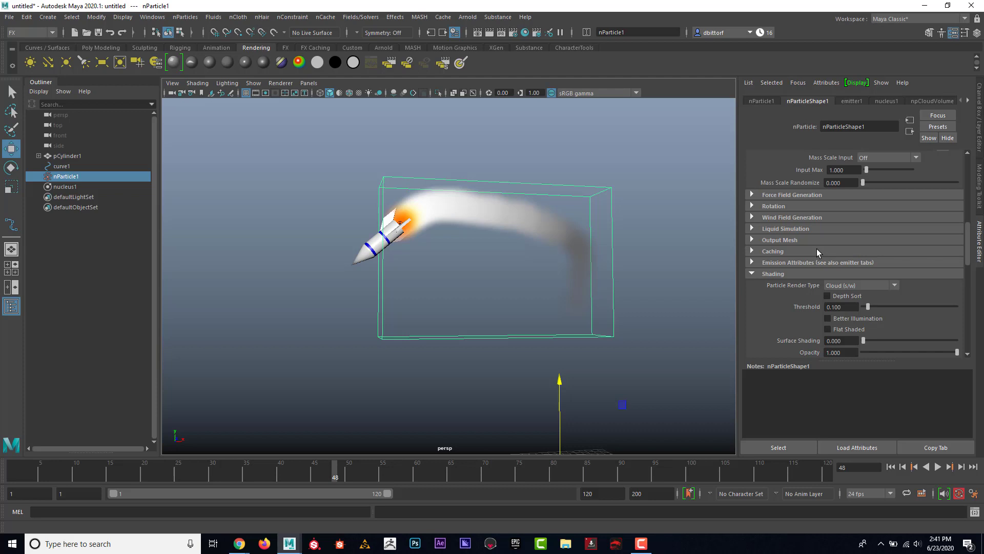
pyautogui.scroll(-2, 817, 248)
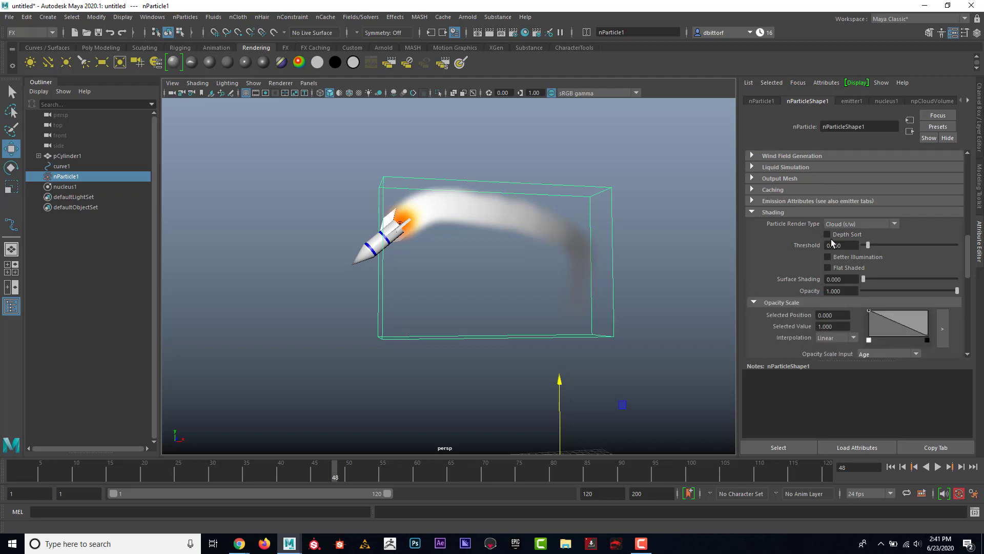
pyautogui.scroll(-8, 831, 242)
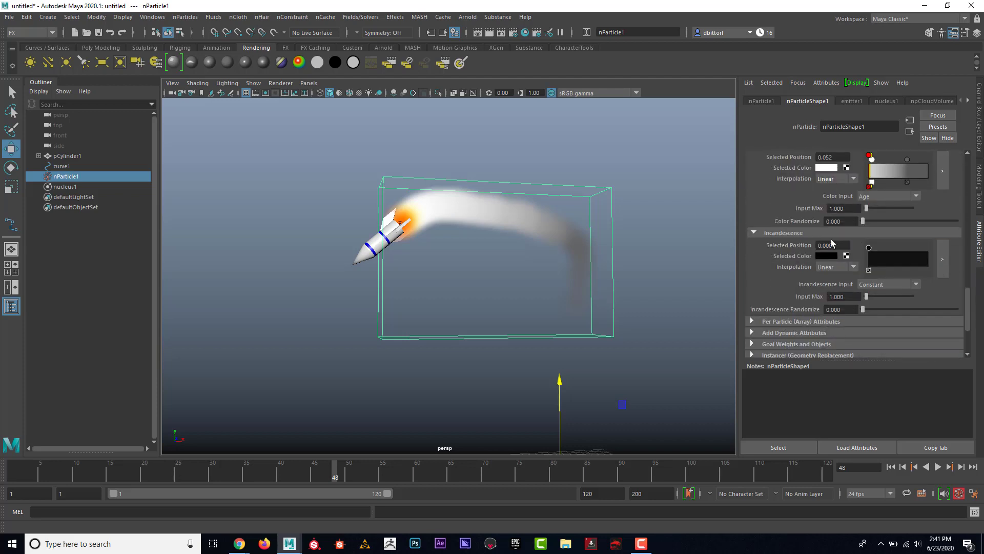
pyautogui.scroll(-2, 832, 242)
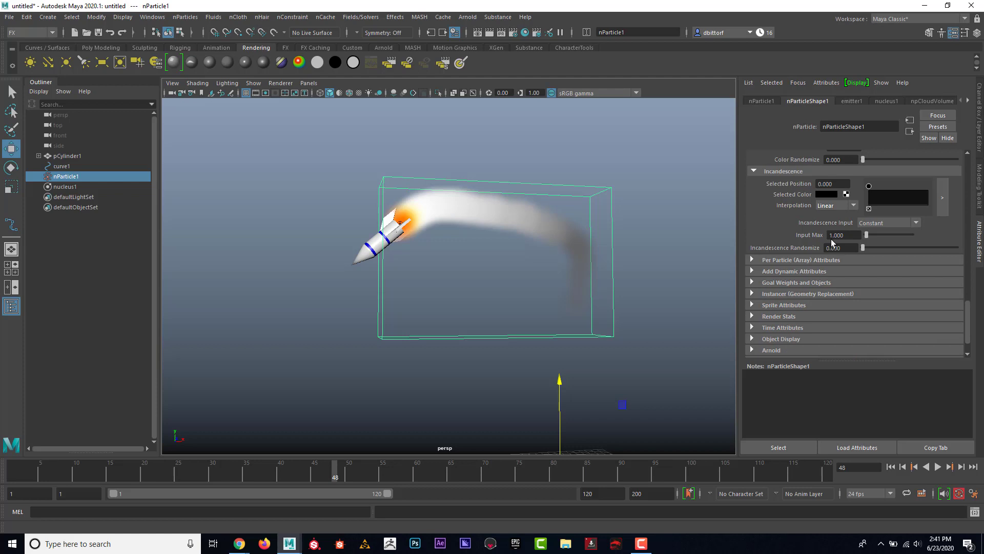
pyautogui.scroll(-1, 832, 241)
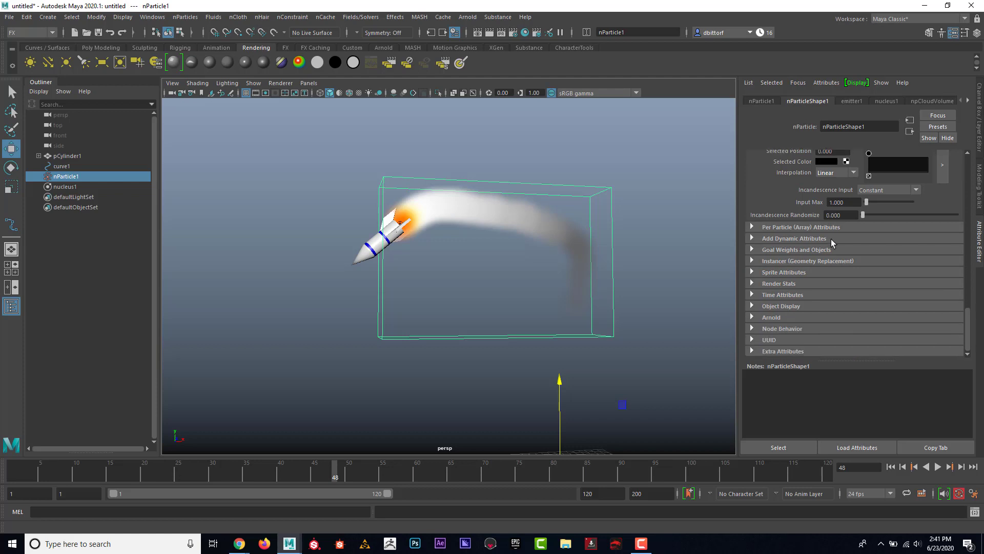
pyautogui.scroll(10, 831, 239)
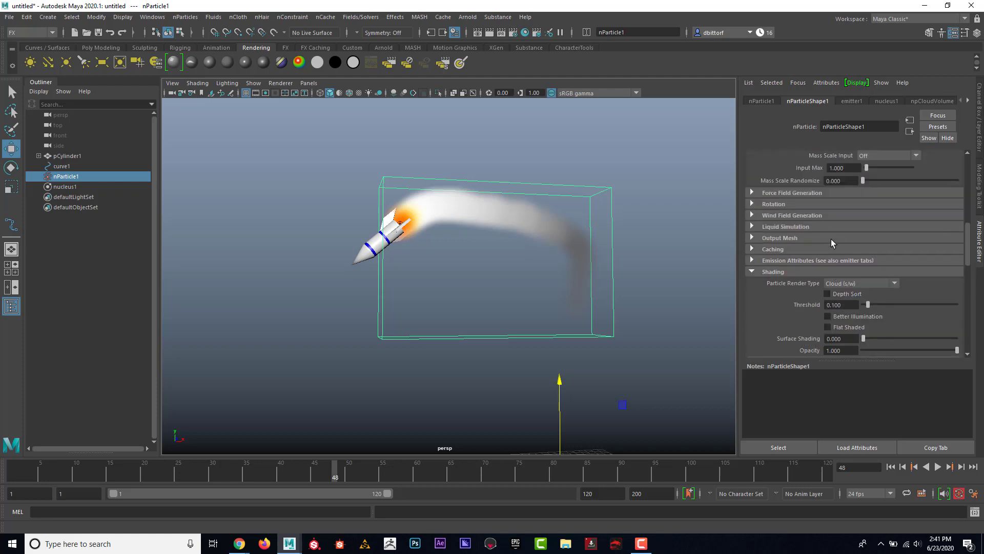
pyautogui.scroll(6, 831, 238)
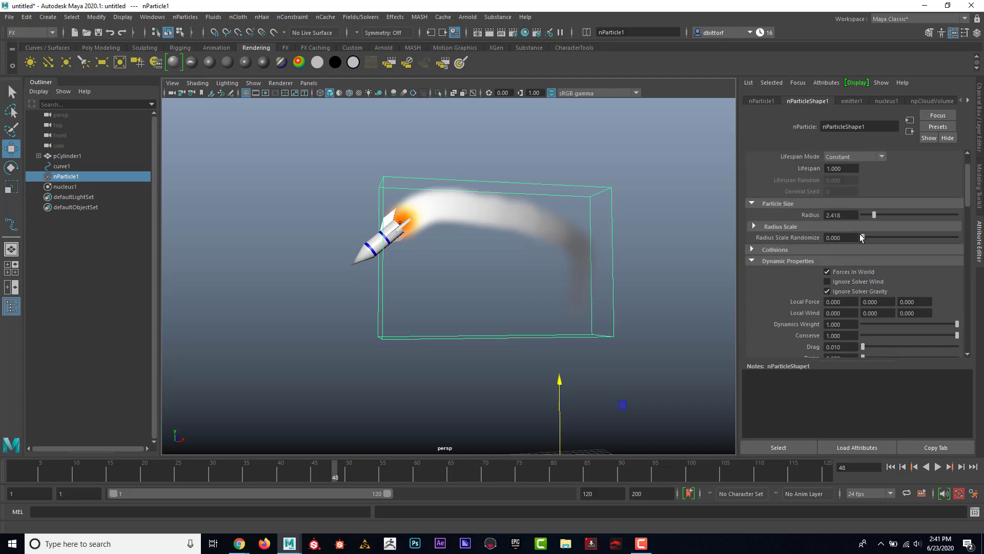
# Shrink the smoke particle radius to 1.099 and preview from frame 1, stopping at frame 56
pyautogui.moveTo(874, 214); pyautogui.dragTo(868, 216)
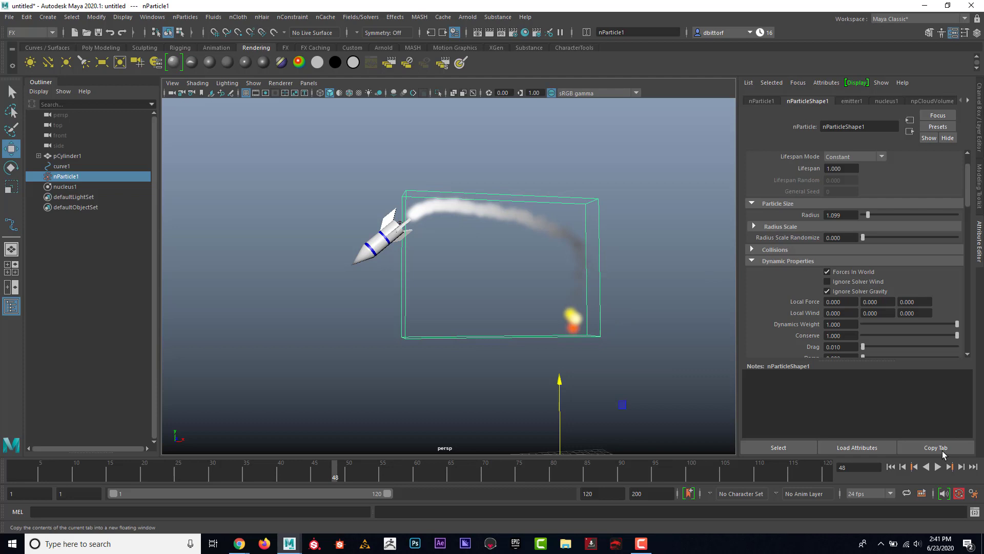
pyautogui.click(890, 467)
pyautogui.click(938, 466)
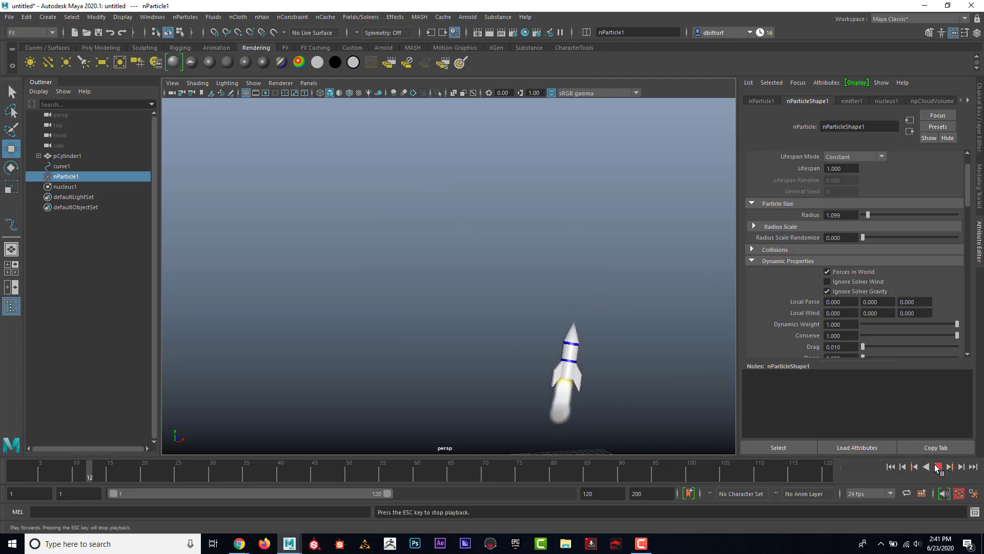
pyautogui.click(938, 466)
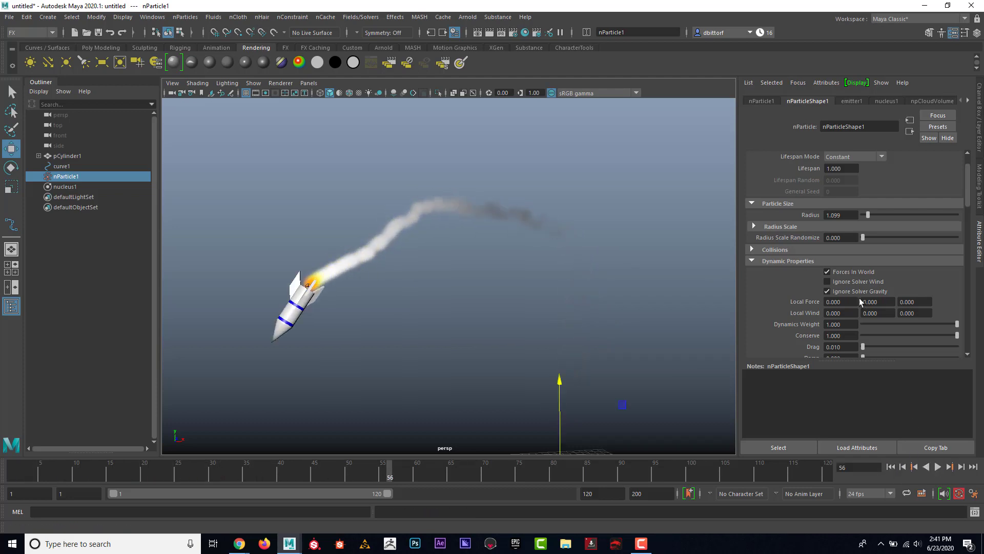
# Replay the rocket flight to check the thinner smoke trail
pyautogui.scroll(2, 873, 290)
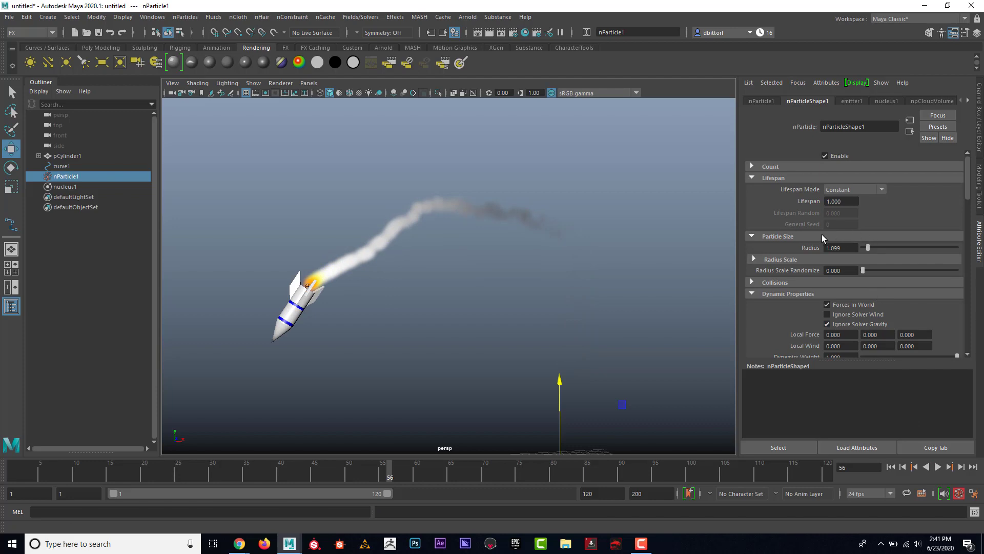
pyautogui.scroll(-1, 861, 257)
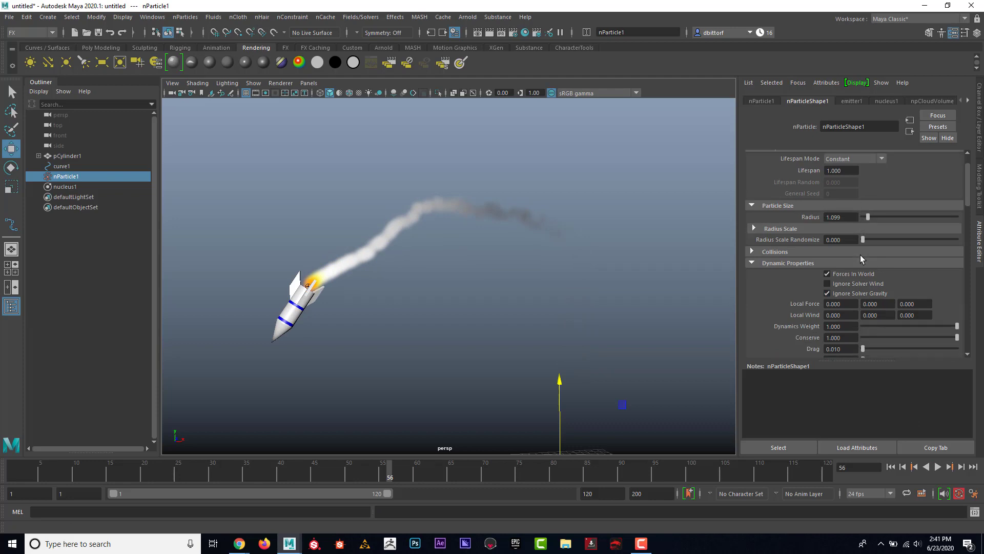
pyautogui.scroll(-1, 861, 255)
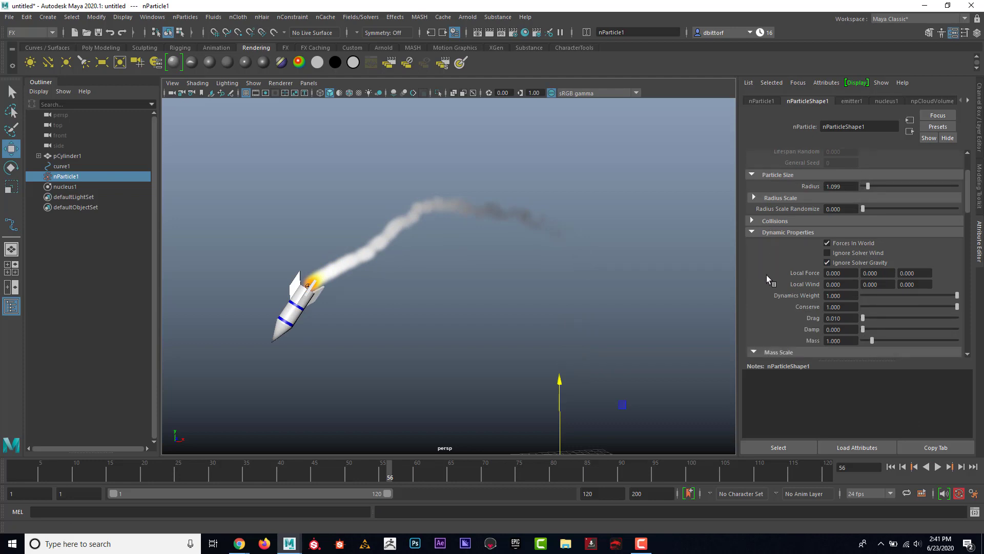
pyautogui.scroll(-5, 770, 276)
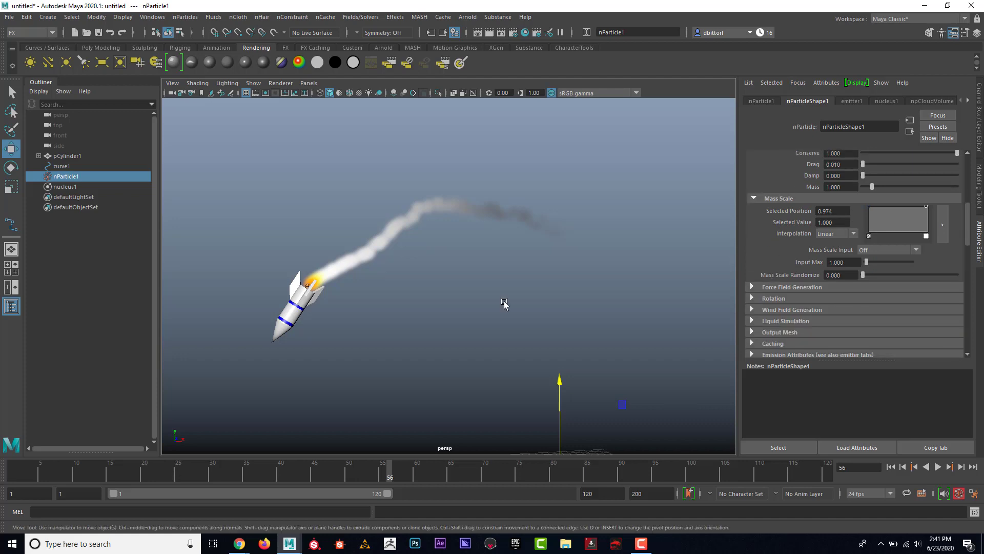
pyautogui.scroll(3, 504, 304)
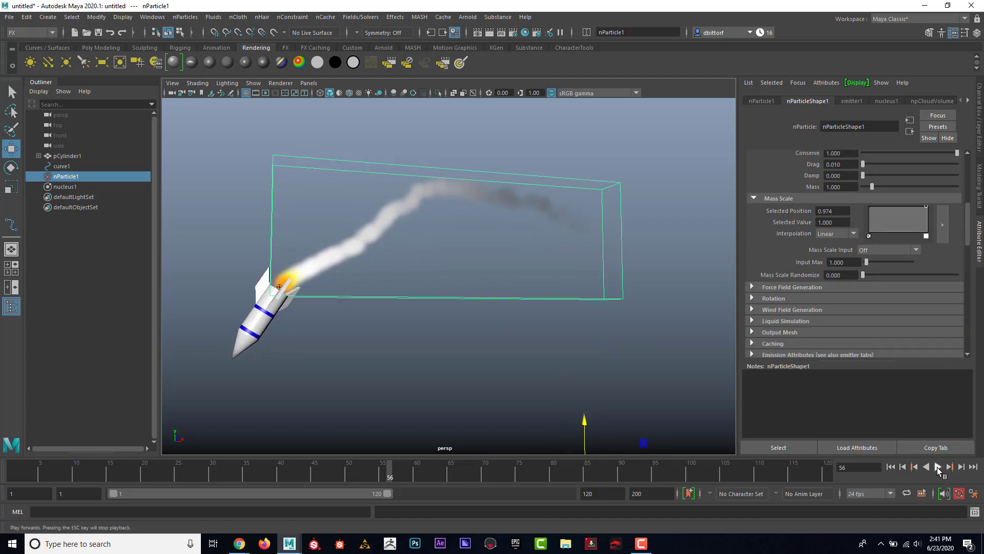
pyautogui.click(939, 467)
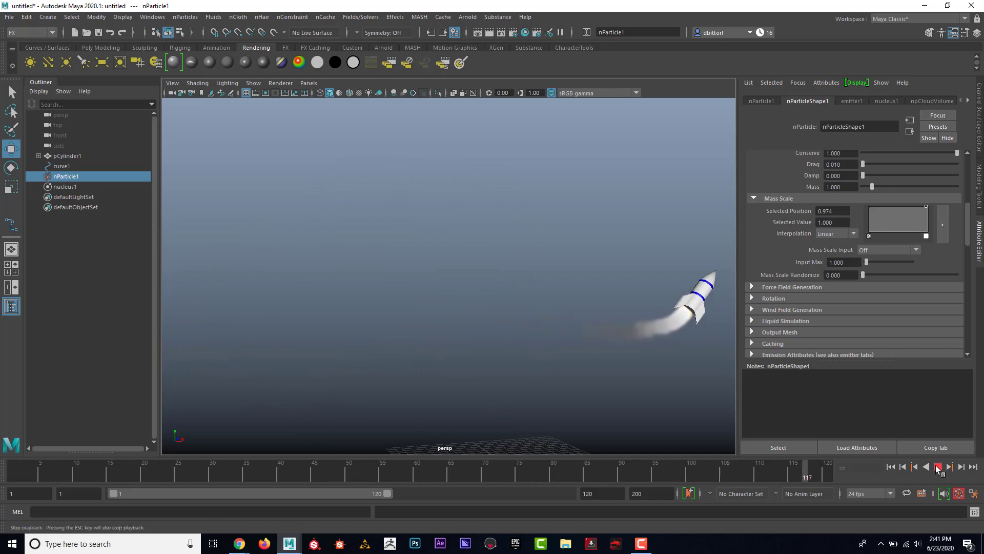
pyautogui.click(938, 467)
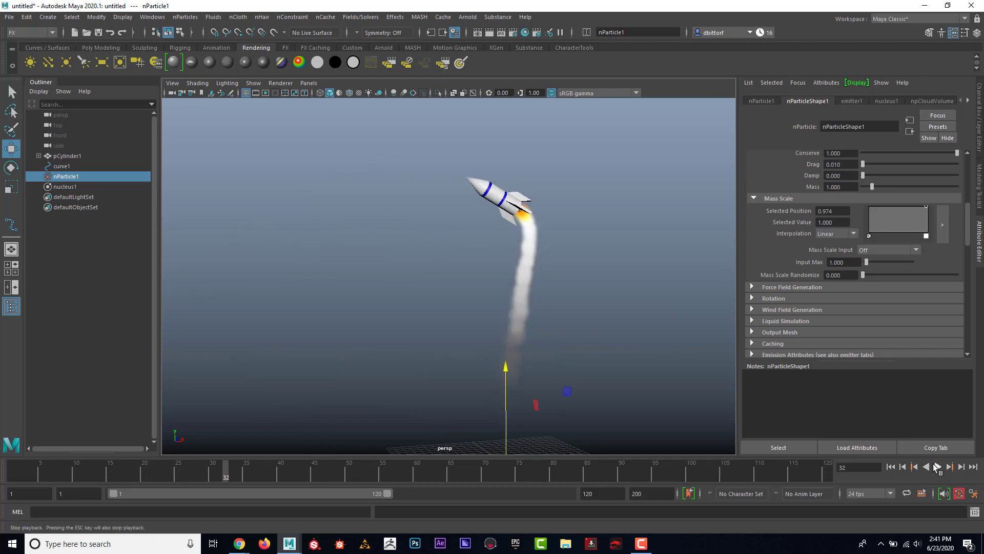
# Show NURBS curves, select the rocket's motion-path curve and switch it to Control Vertex mode
pyautogui.click(254, 83)
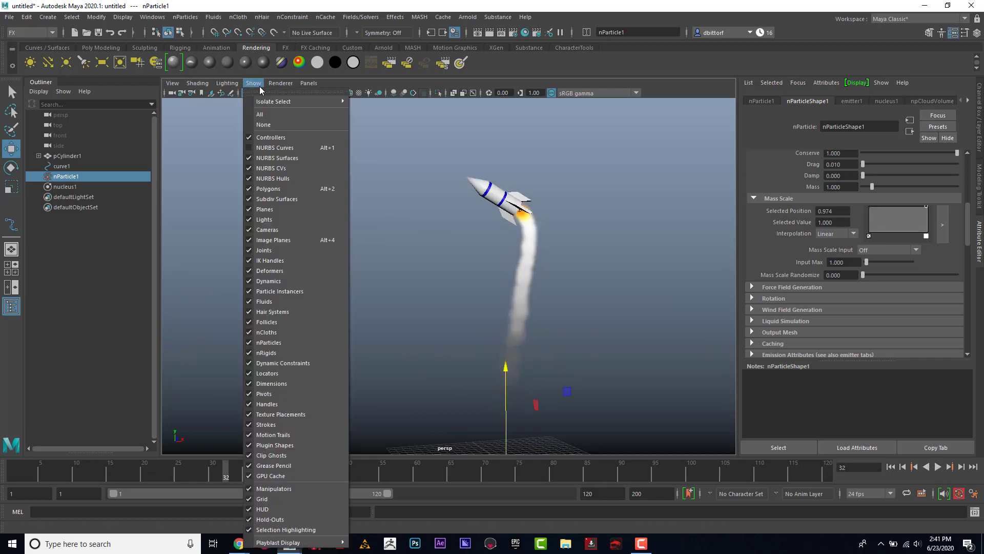
pyautogui.click(276, 148)
pyautogui.moveTo(402, 213)
pyautogui.keyDown('alt'); pyautogui.mouseDown()
pyautogui.moveTo(440, 214)
pyautogui.moveTo(424, 233)
pyautogui.moveTo(417, 213)
pyautogui.mouseUp(); pyautogui.keyUp('alt')
pyautogui.click(384, 196)
pyautogui.moveTo(418, 214); pyautogui.dragTo(352, 217, button='right')
# Move a control vertex near the curve's start using soft selection to reshape the path
pyautogui.moveTo(472, 294); pyautogui.dragTo(510, 300)
pyautogui.hotkey('ctrl', 'z')
pyautogui.click(500, 325)
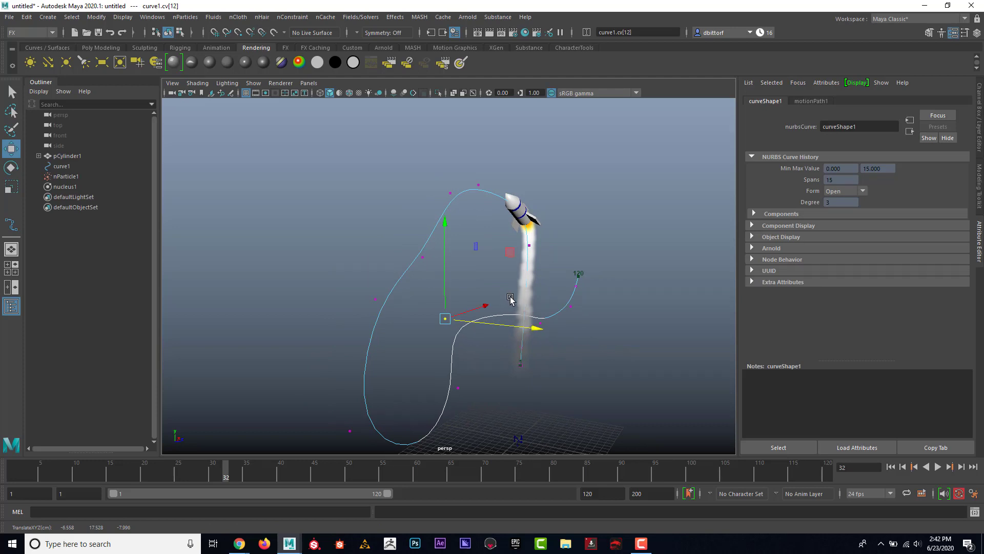
pyautogui.click(536, 323)
pyautogui.moveTo(571, 319); pyautogui.dragTo(513, 324)
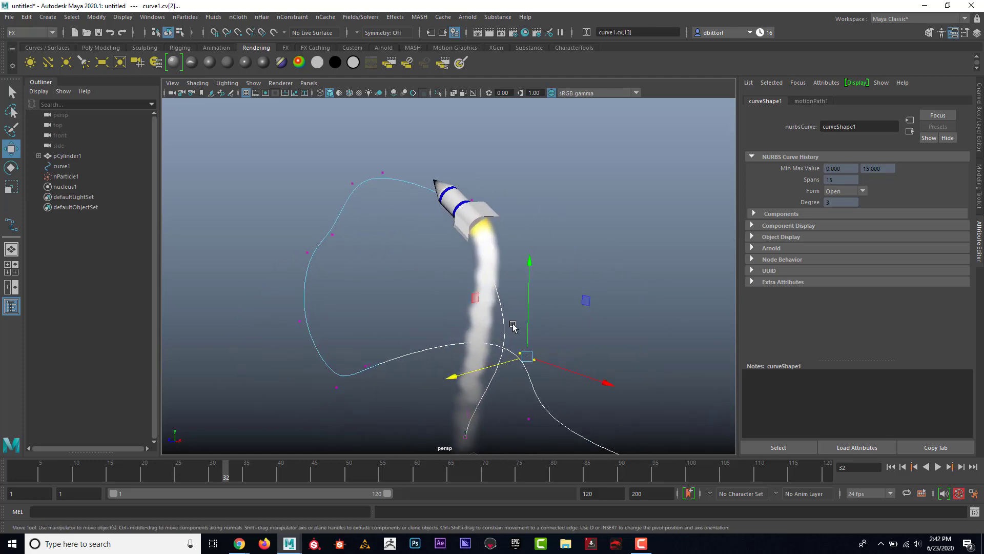
pyautogui.press('b')
pyautogui.moveTo(495, 364); pyautogui.dragTo(576, 347)
# Shift another start-area control vertex sideways, then rewind to frame 1
pyautogui.click(540, 363)
pyautogui.click(525, 351)
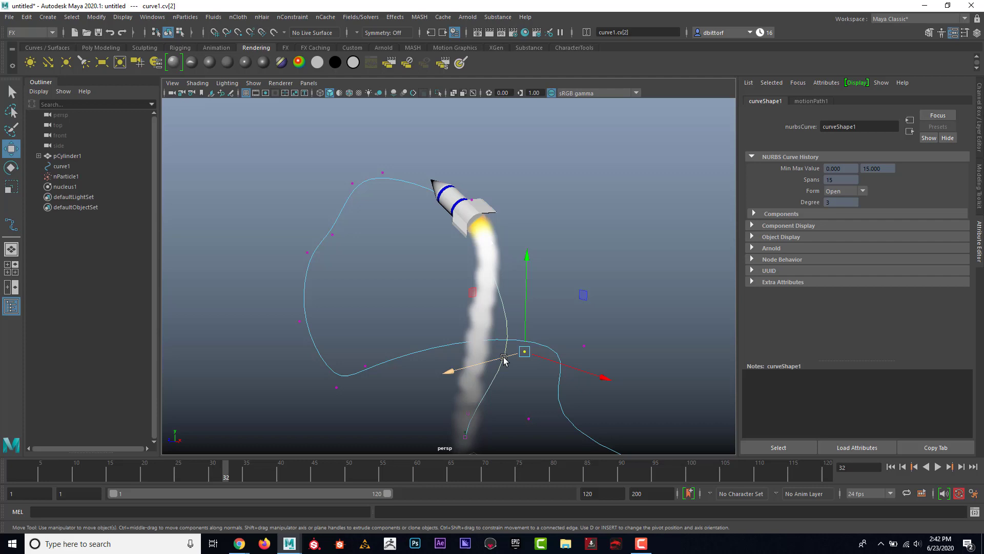
pyautogui.moveTo(504, 360); pyautogui.dragTo(455, 368)
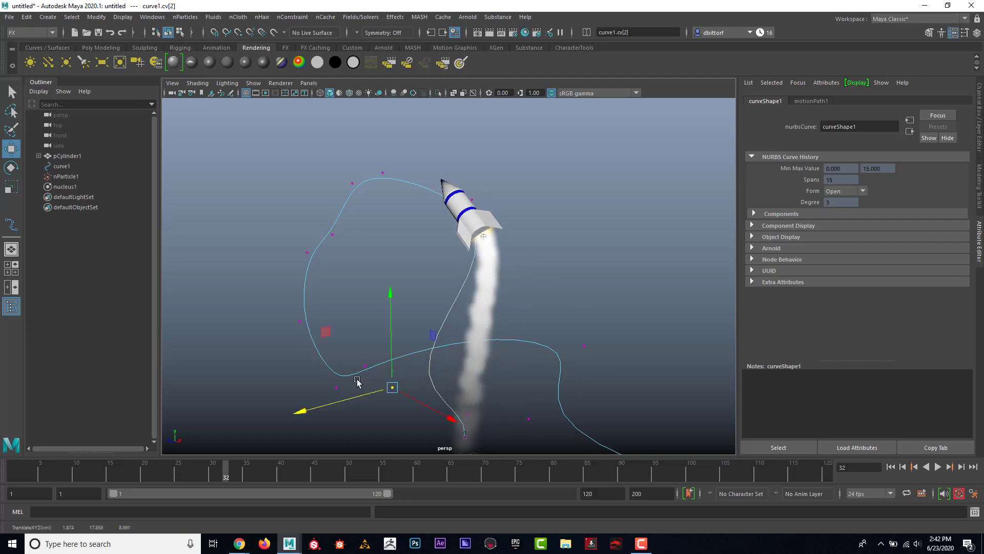
pyautogui.keyDown('alt'); pyautogui.moveTo(476, 368); pyautogui.dragTo(918, 460); pyautogui.keyUp('alt')
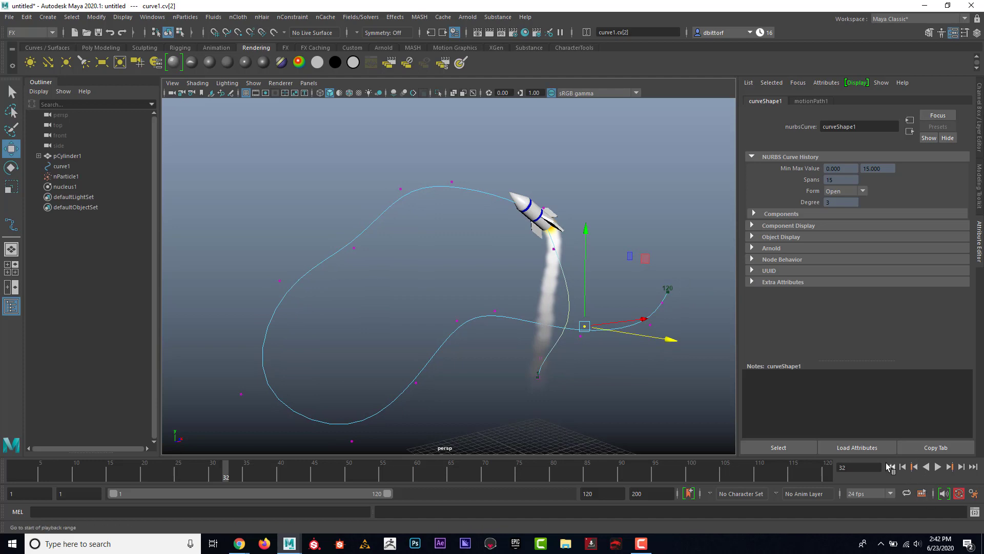
pyautogui.click(891, 467)
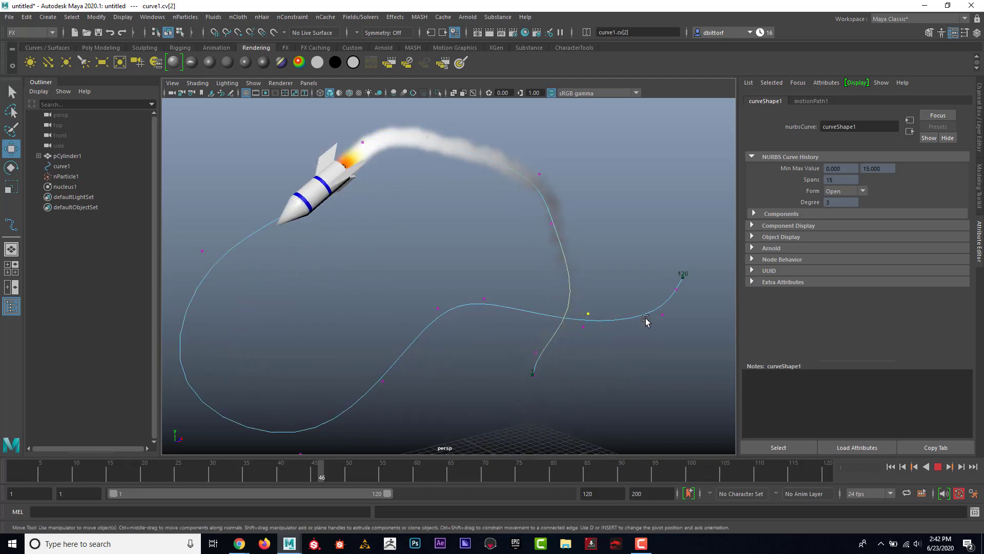
# Stop at frame 90, hide NURBS curves in the viewport, and replay the rocket with its smoke
pyautogui.hotkey('alt', 'v')
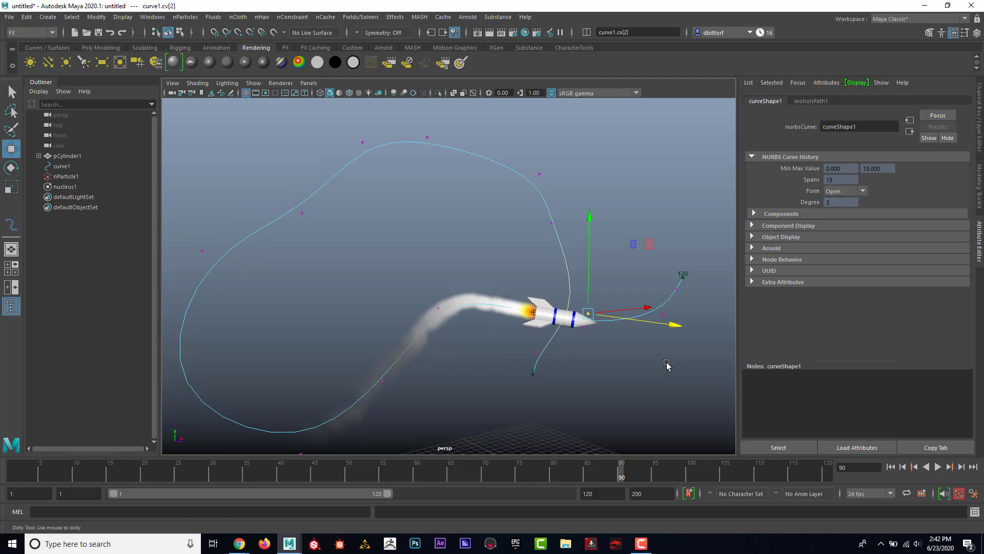
pyautogui.keyDown('alt'); pyautogui.moveTo(666, 365); pyautogui.dragTo(651, 362, button='right'); pyautogui.keyUp('alt')
pyautogui.click(252, 84)
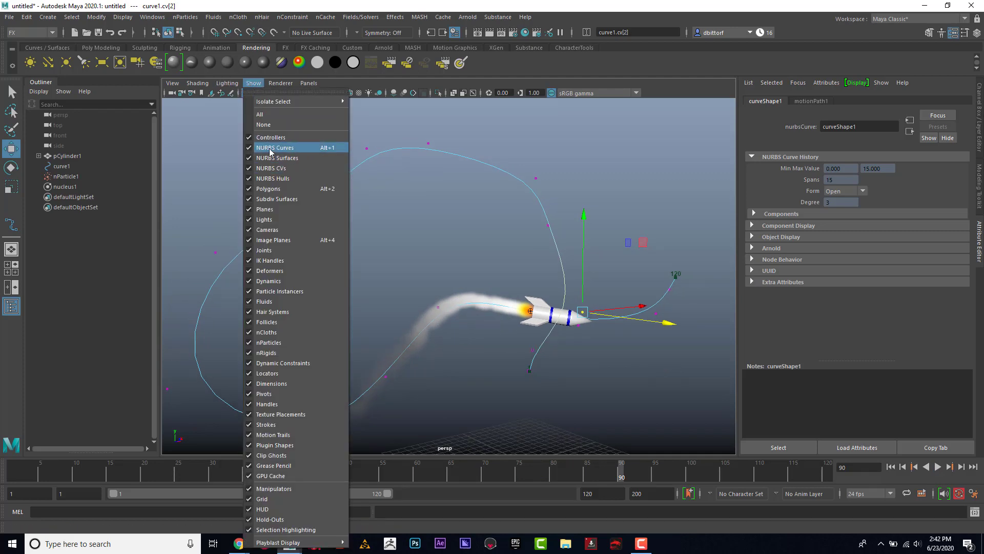
pyautogui.click(270, 149)
pyautogui.click(937, 467)
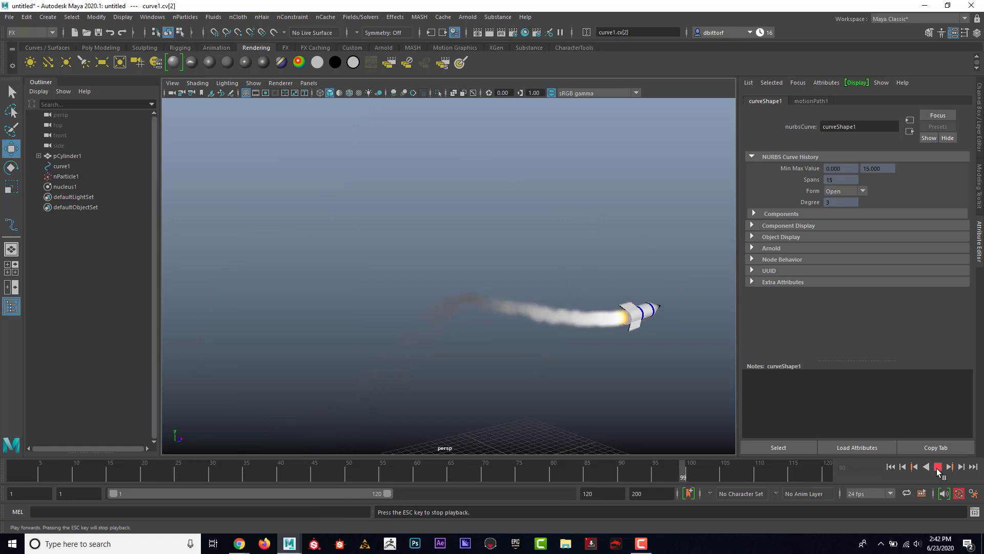